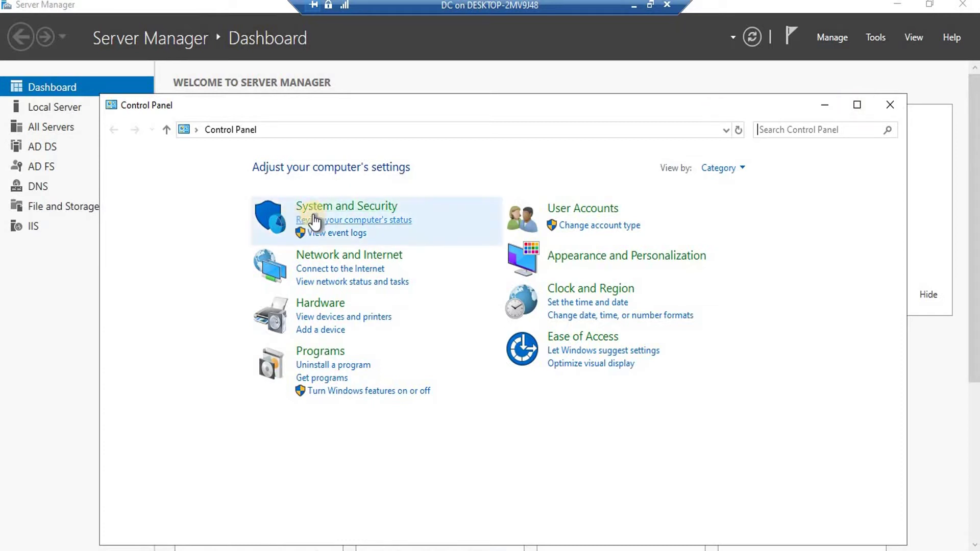
- Open the System and Security category in Control Panel
click(372, 207)
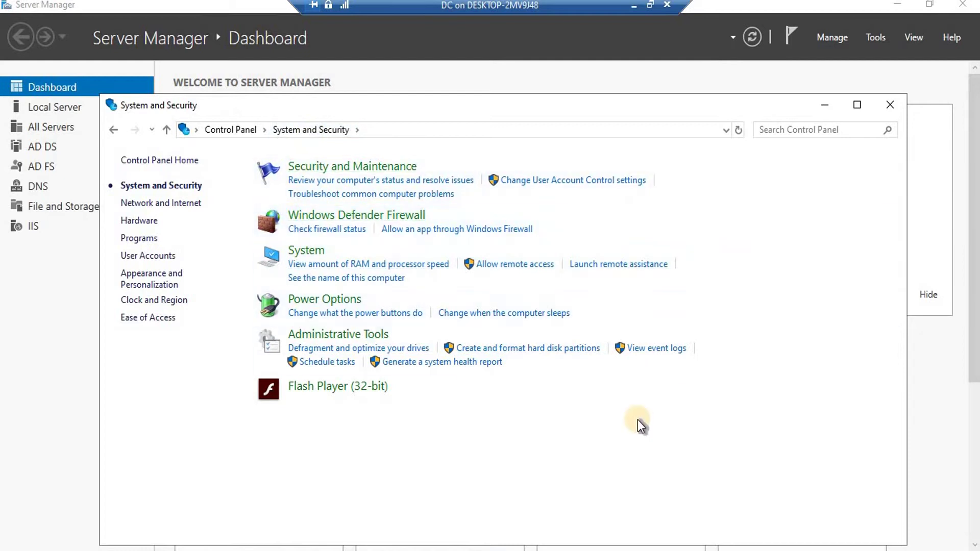
- Start Add Roles and Features and accept role-based install on this server, with no roles
click(827, 38)
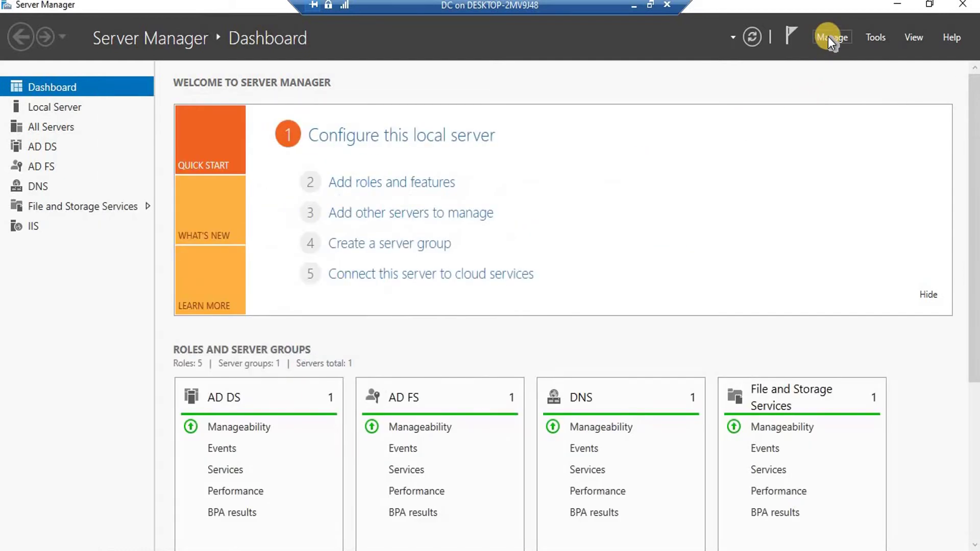
click(828, 37)
click(828, 36)
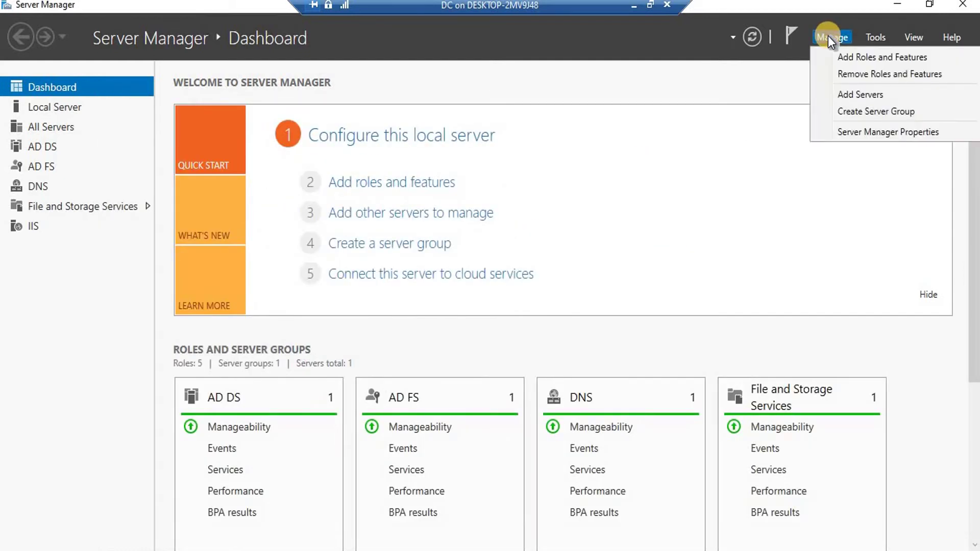
click(854, 58)
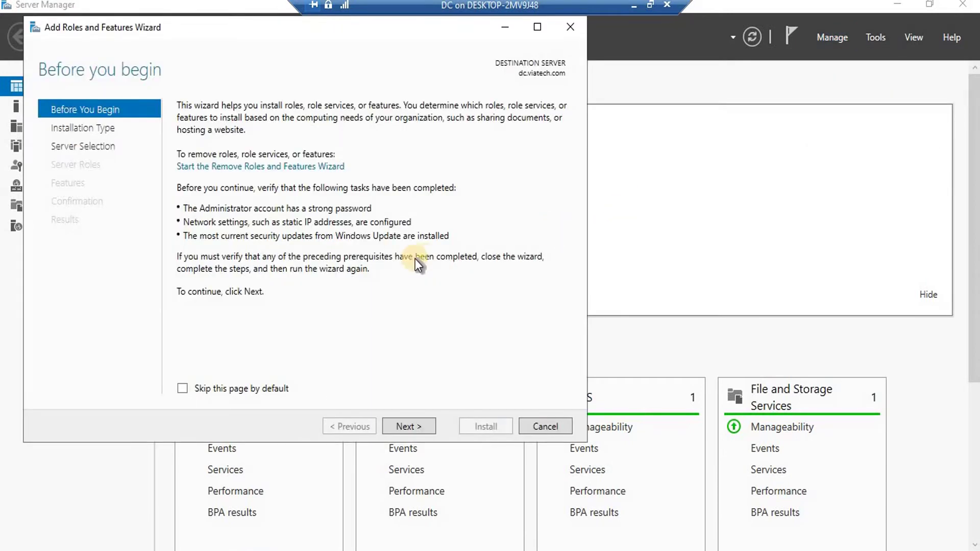
click(416, 426)
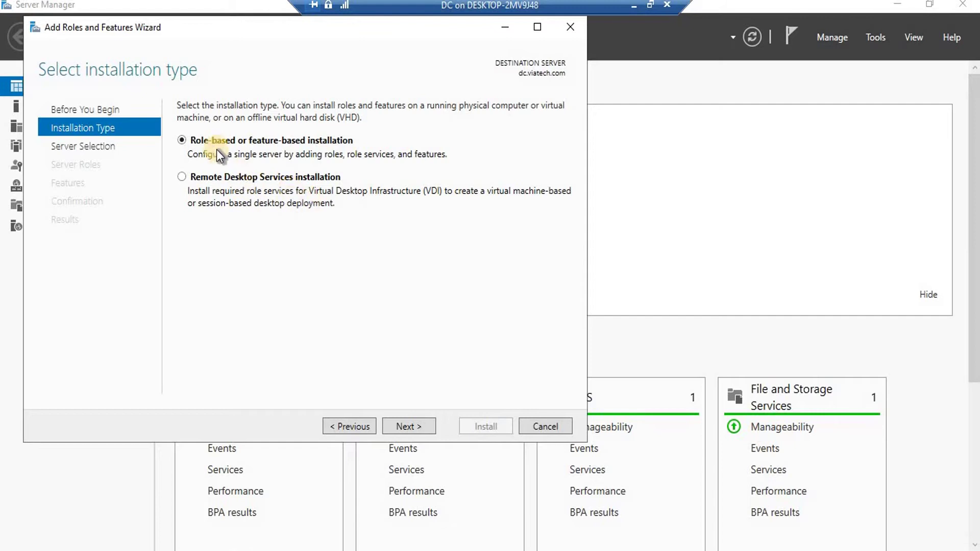
click(416, 428)
click(416, 427)
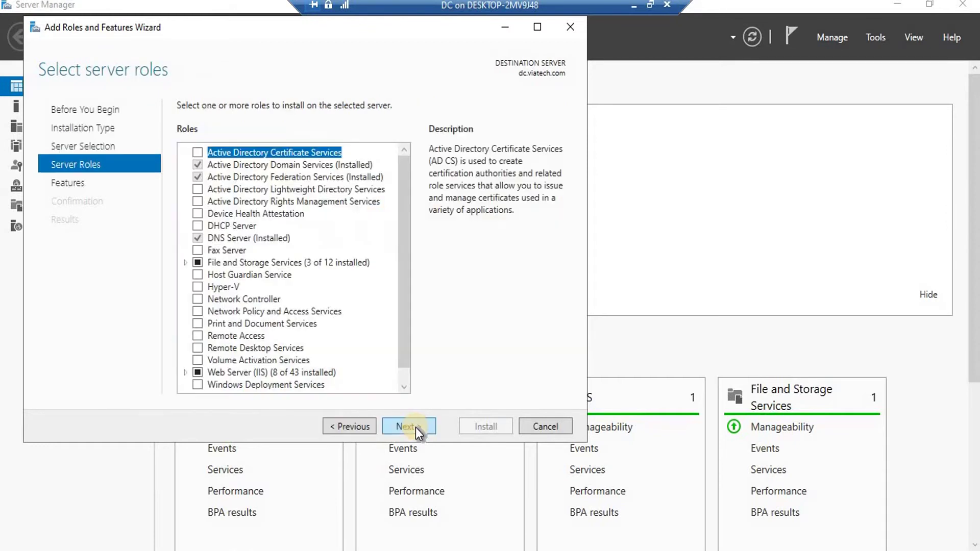
click(415, 427)
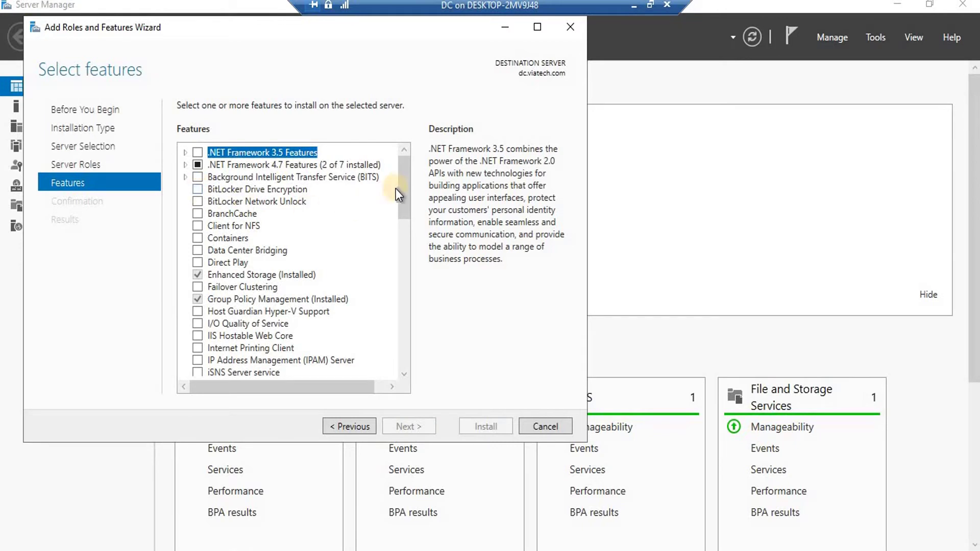
- Select BitLocker Drive Encryption plus its required management tools, then proceed to confirmation
drag(402, 175, 409, 261)
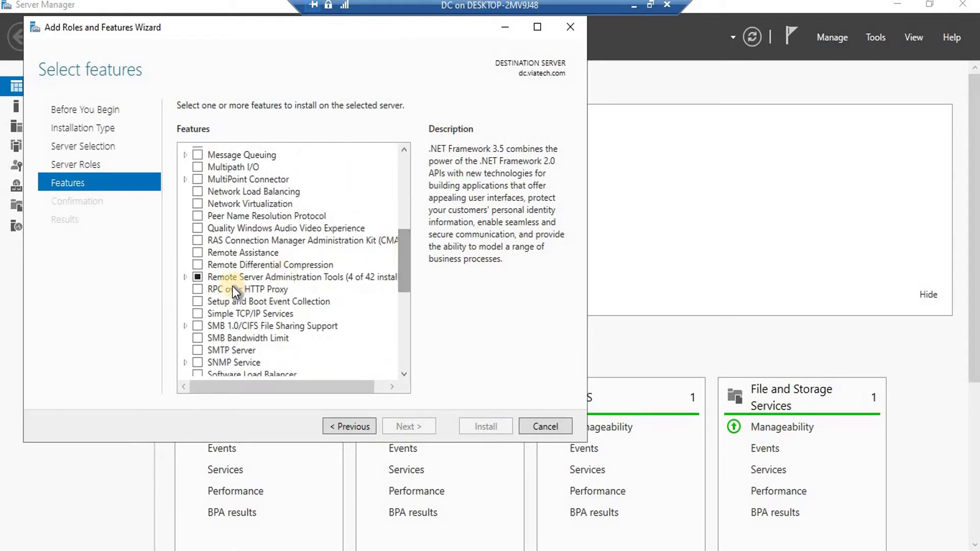
click(185, 276)
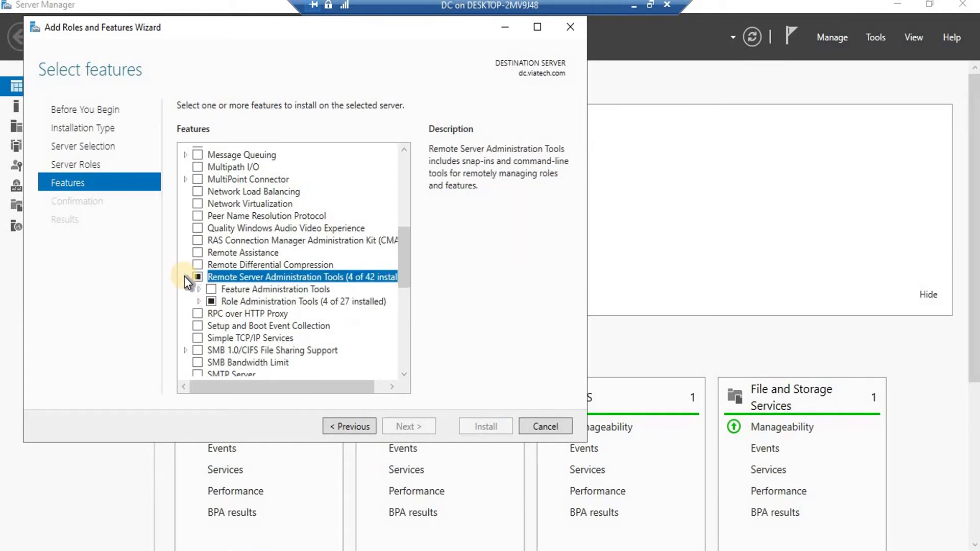
click(205, 288)
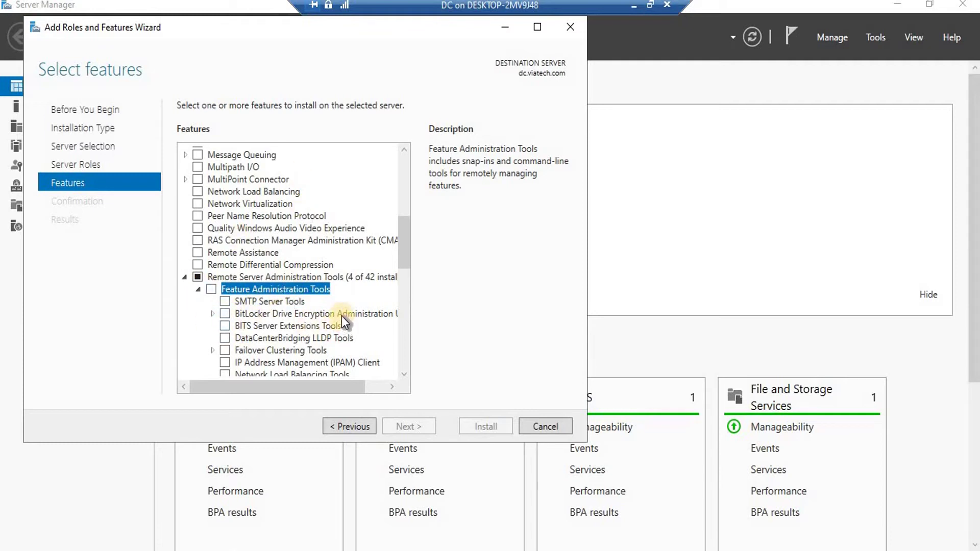
drag(401, 236, 398, 152)
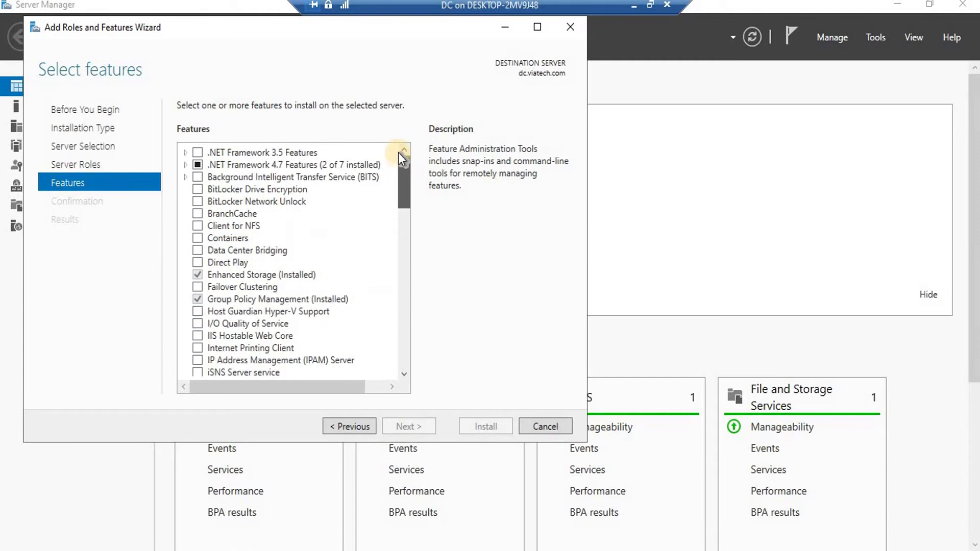
click(202, 189)
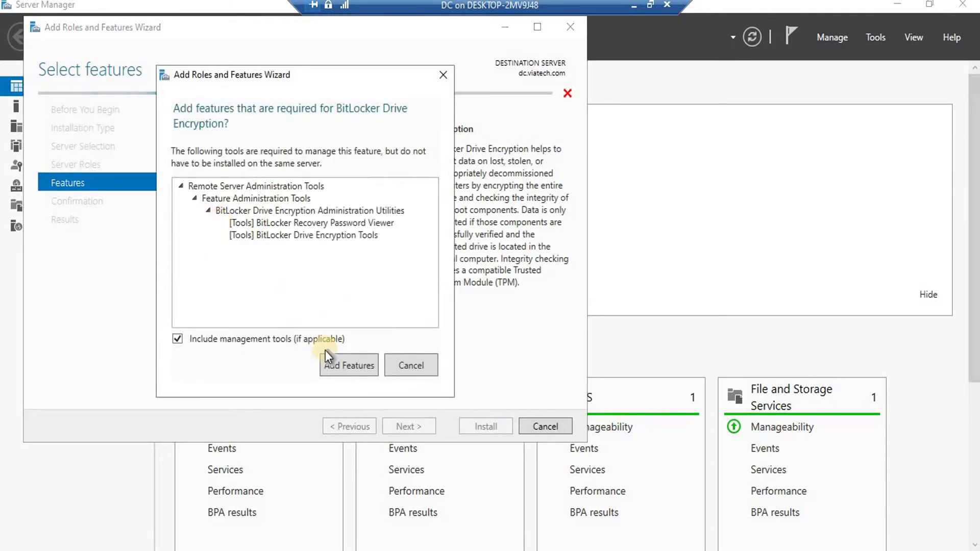
click(348, 365)
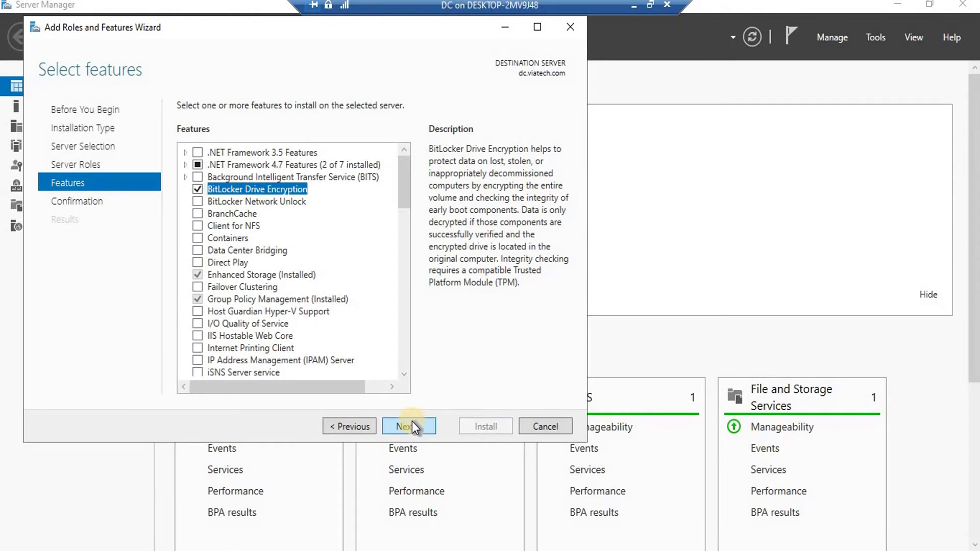
click(411, 426)
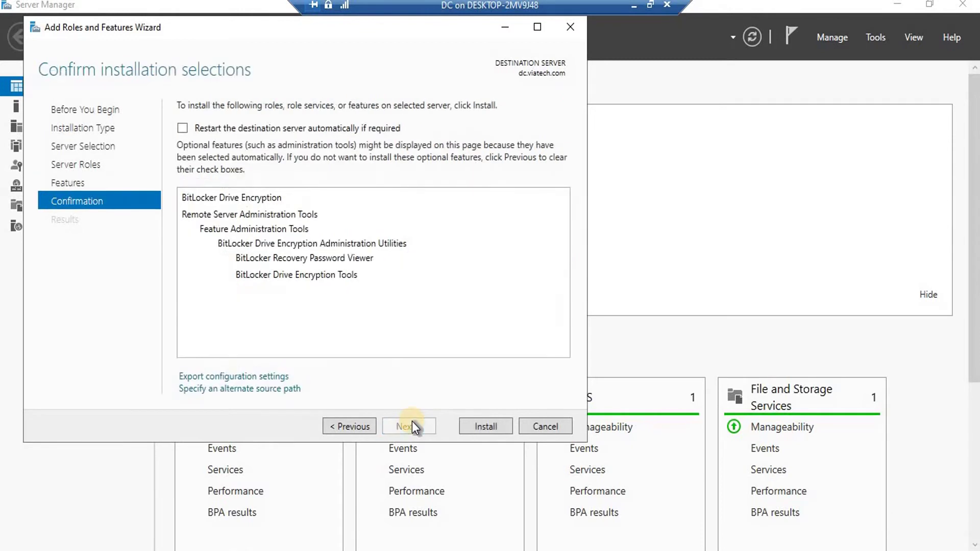
- Install BitLocker Drive Encryption and its administration tools from the Confirmation page
click(485, 428)
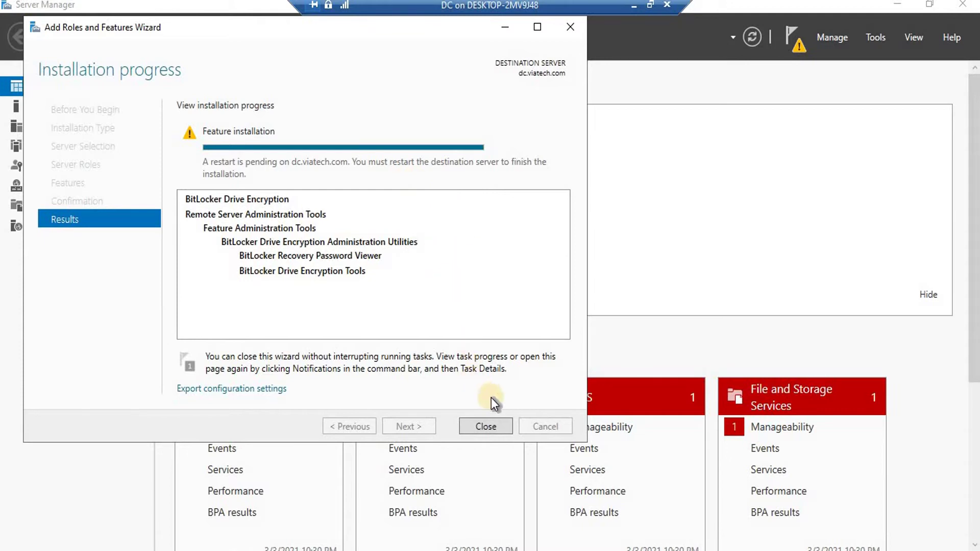
- Close the completed installation wizard and dismiss the Tools menu
click(484, 427)
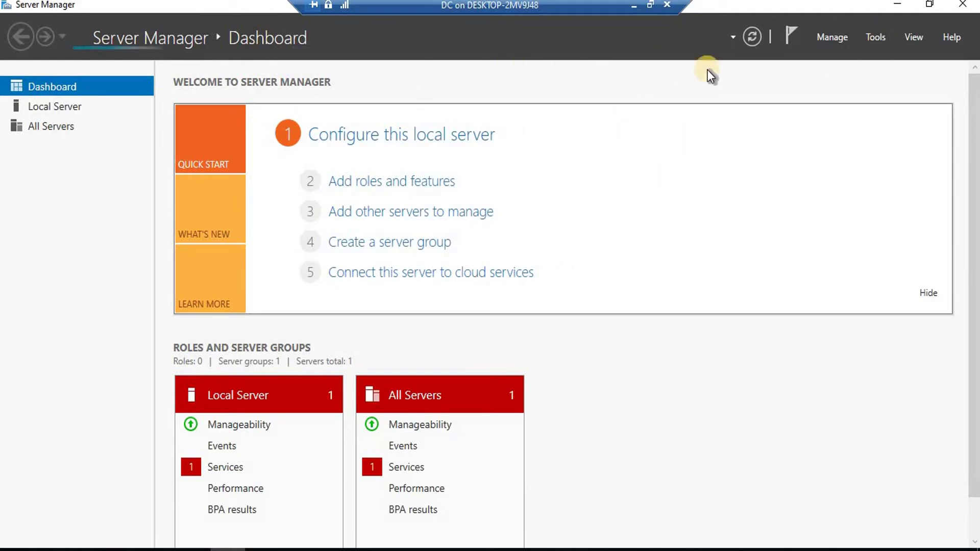
click(879, 37)
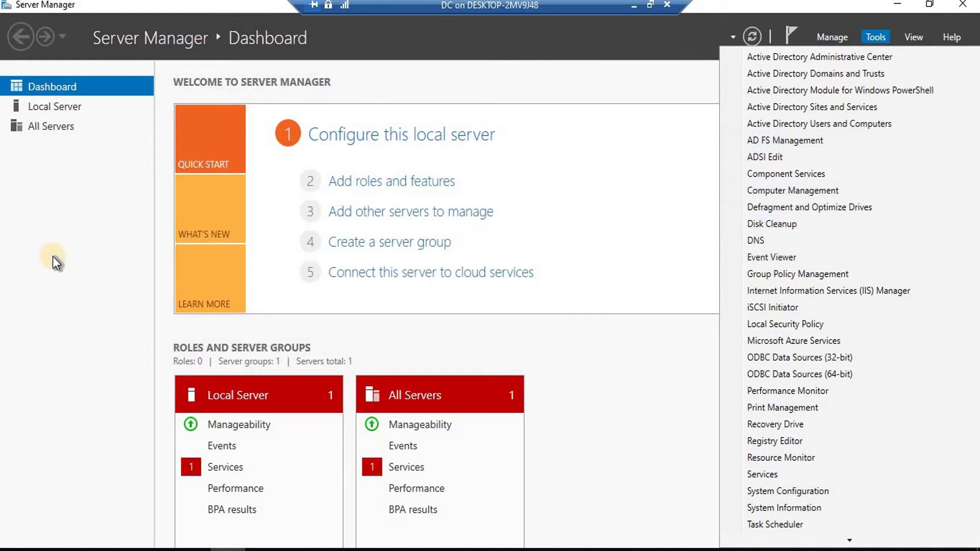
click(71, 237)
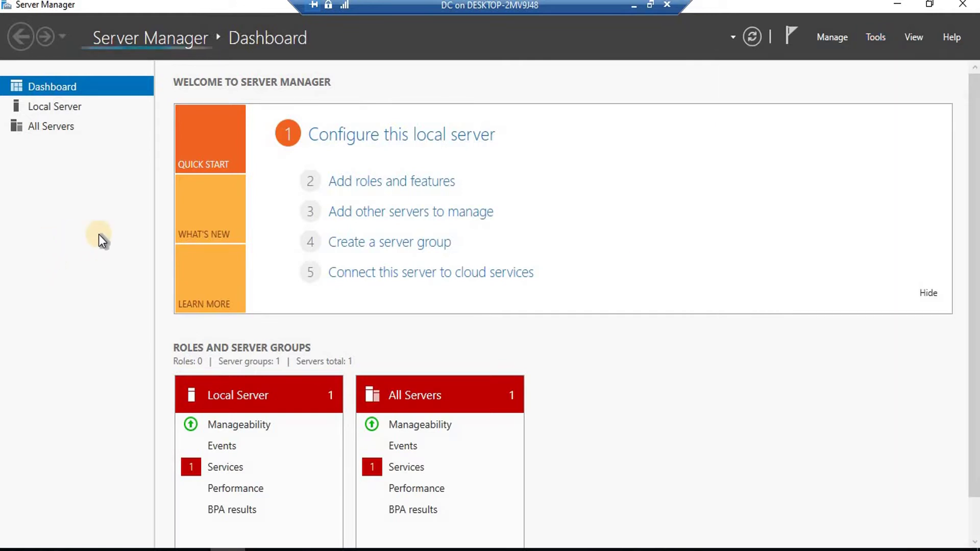
- Run 'control' from the Run prompt and open System and Security
key(super+r)
text(control)
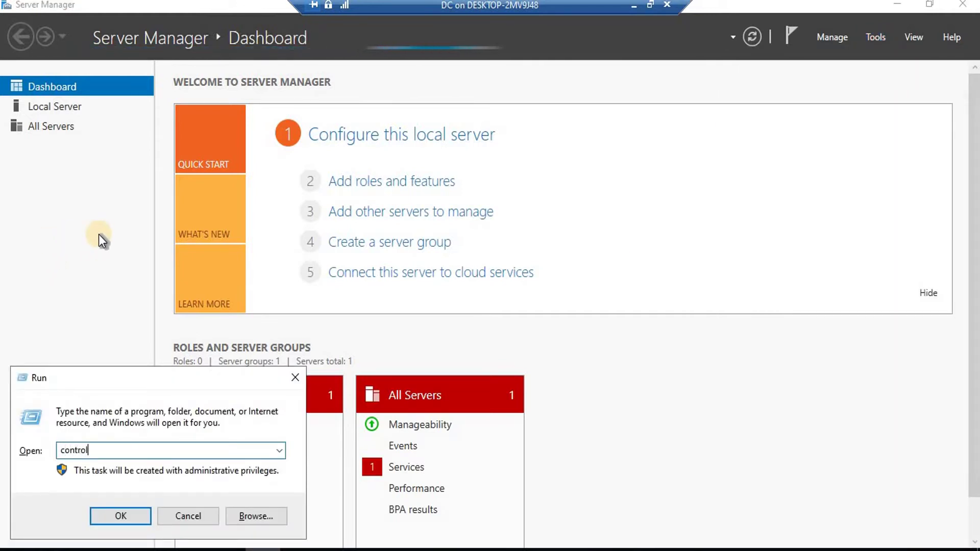
key(Return)
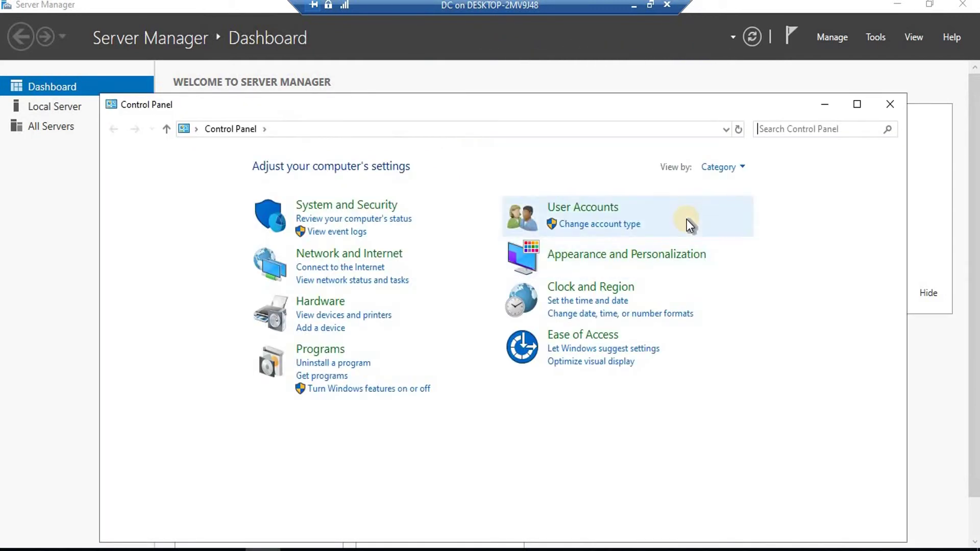
click(356, 210)
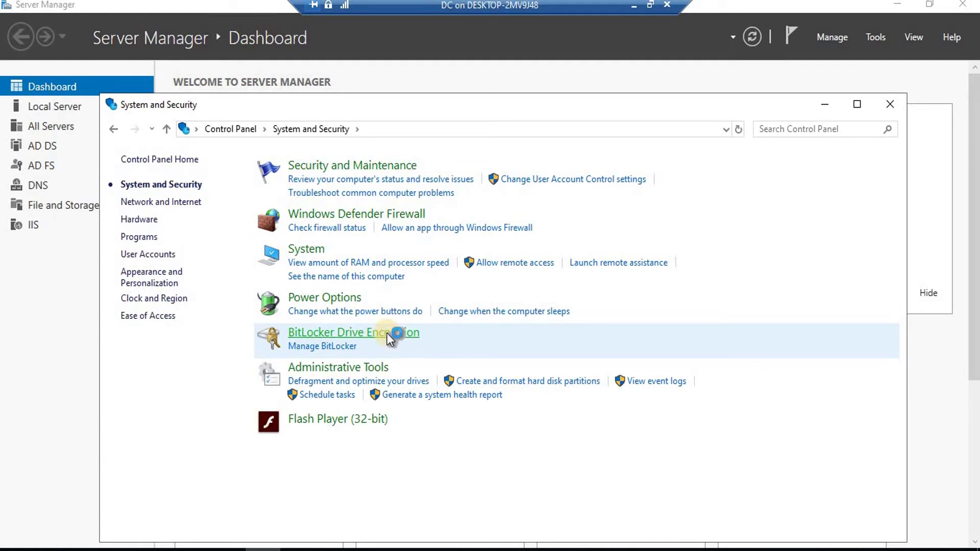
- Open BitLocker Drive Encryption and choose Turn on BitLocker for drive C:
click(387, 333)
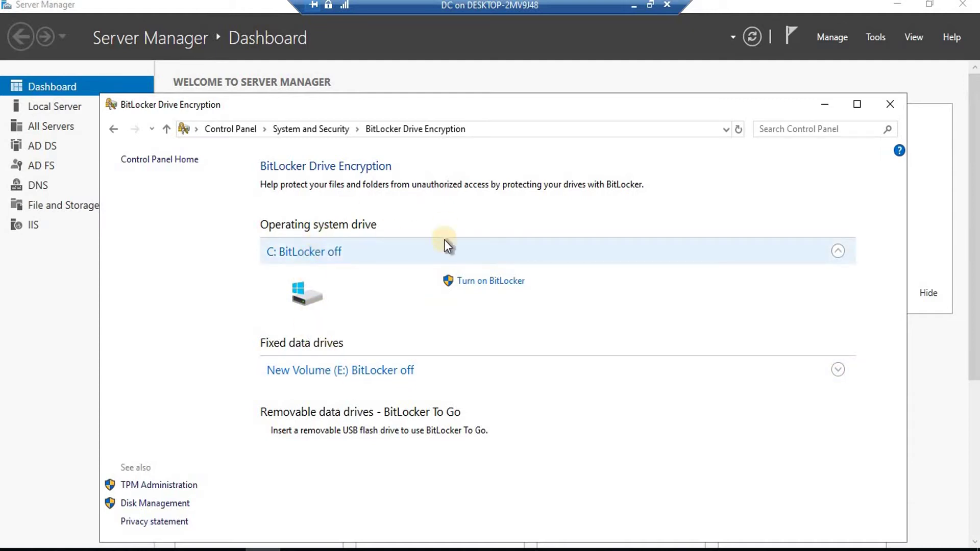
click(486, 281)
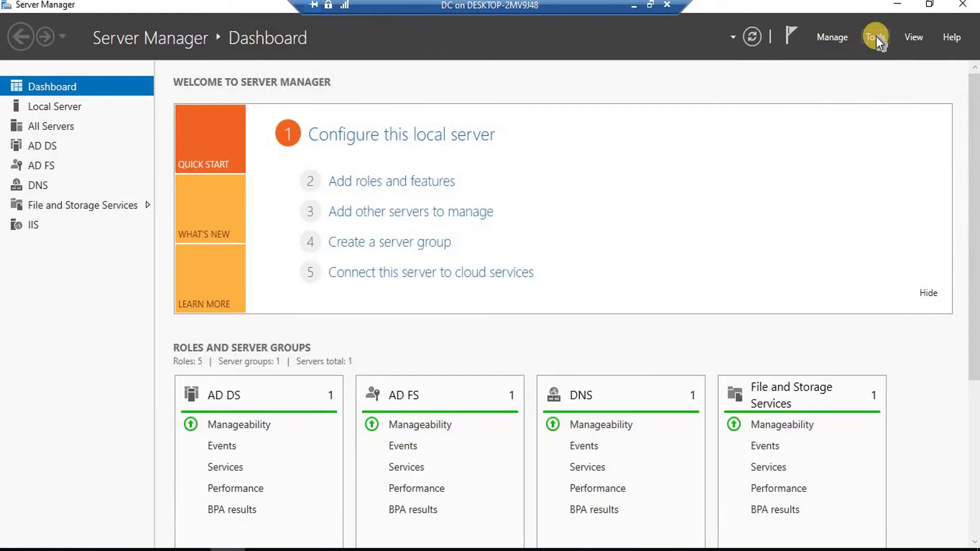
- Show Server Manager's Tools menu of administrative tools
click(876, 37)
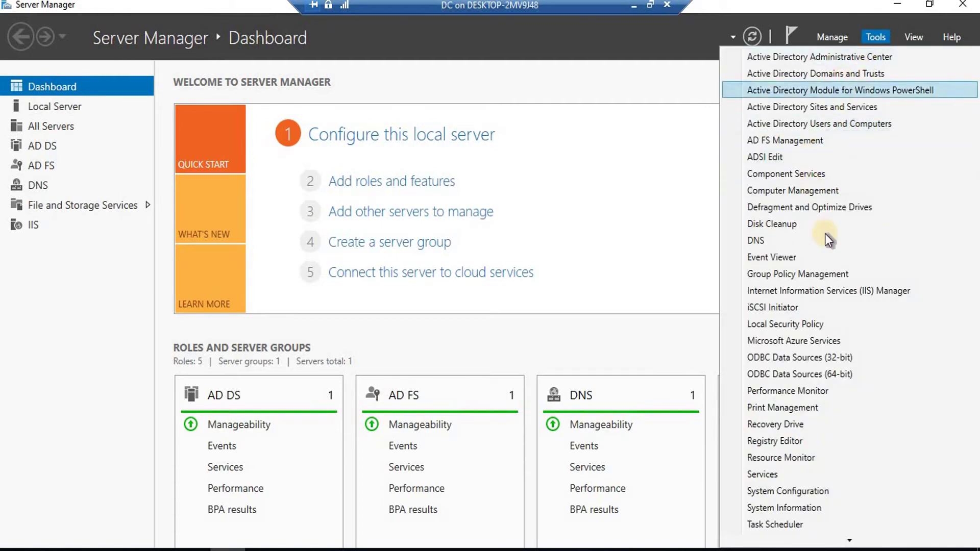
- Launch Group Policy Management and edit viatech.com's Default Domain Policy
click(824, 271)
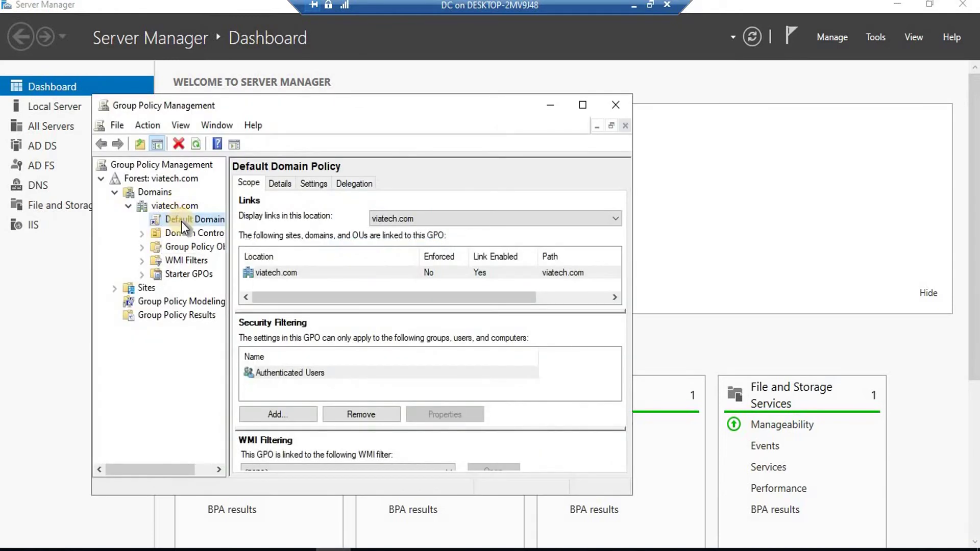
right_click(182, 221)
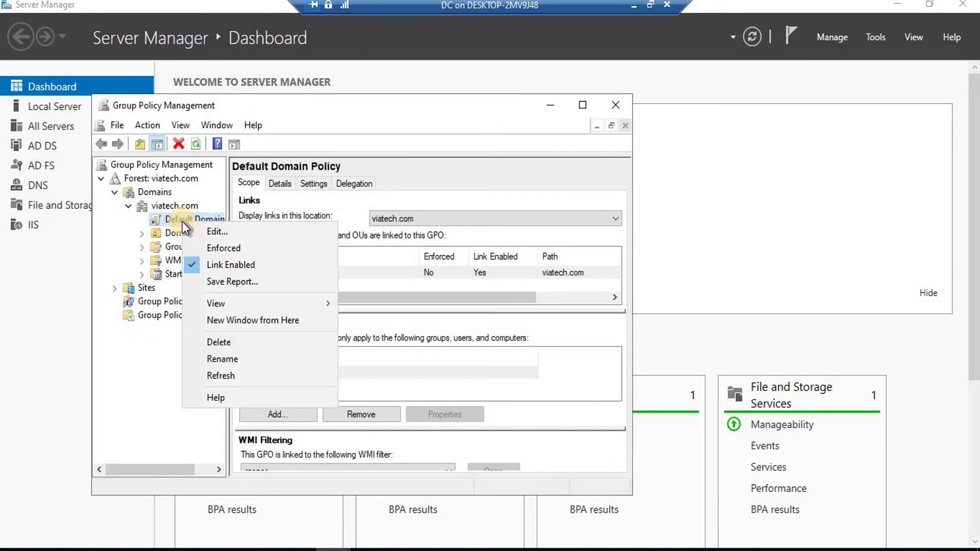
click(205, 233)
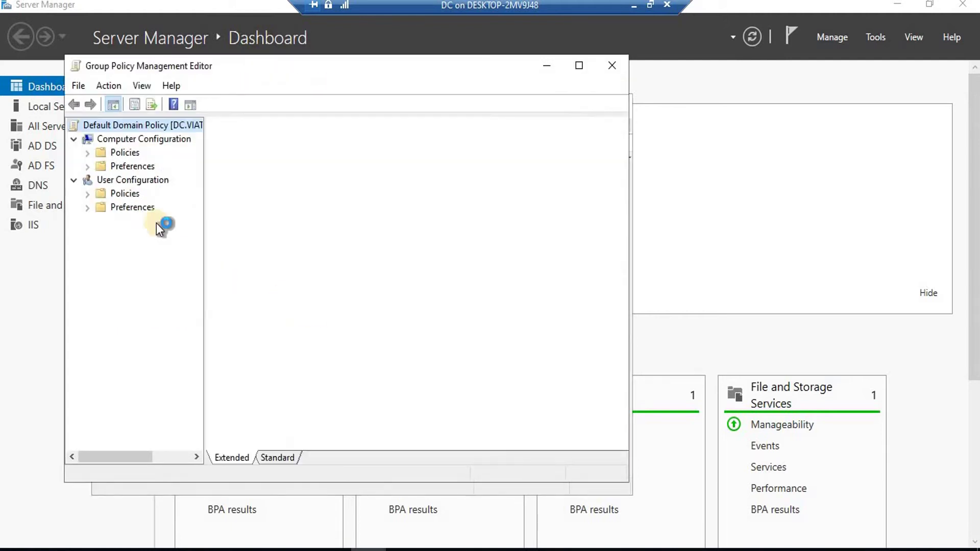
- Navigate Policies > Administrative Templates > Windows Components > BitLocker Drive Encryption > Operating System Drives
click(87, 152)
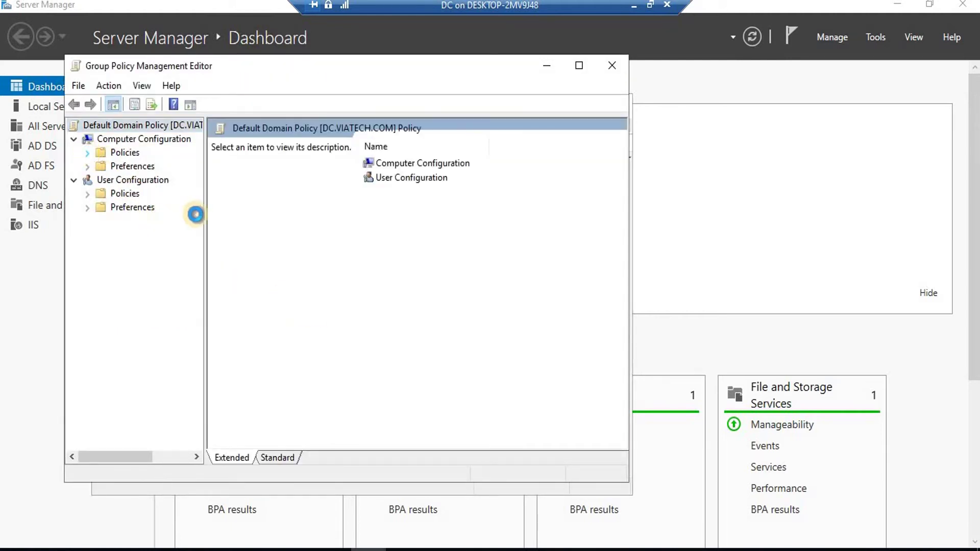
drag(205, 210, 301, 208)
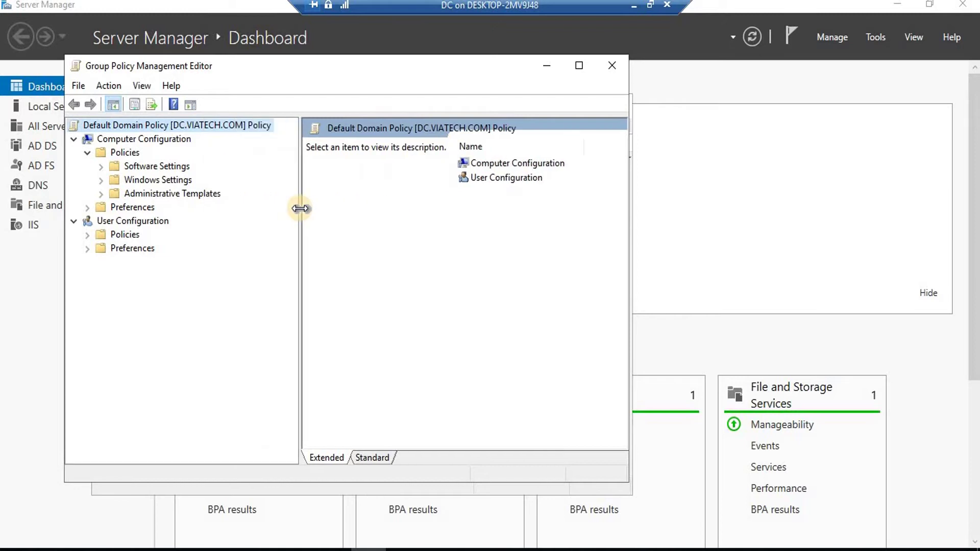
click(101, 194)
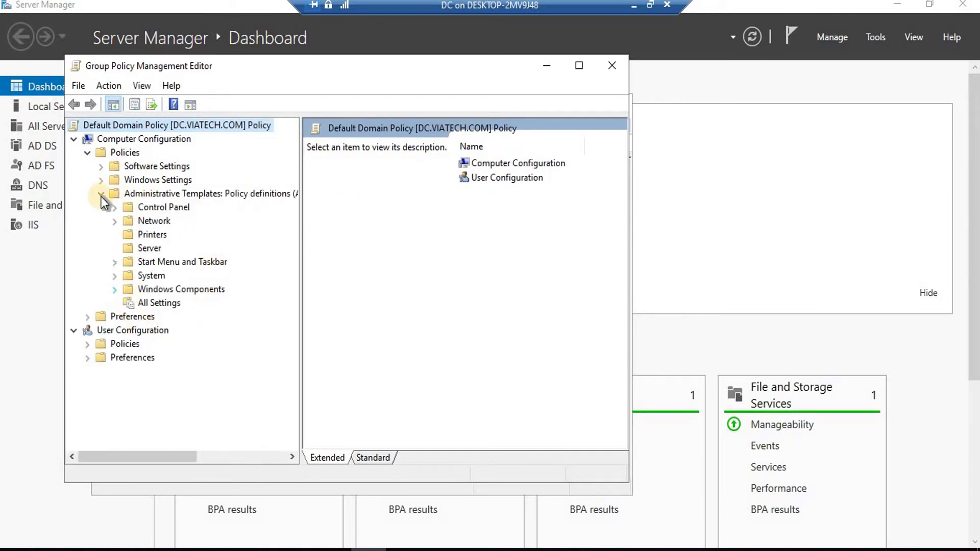
click(87, 153)
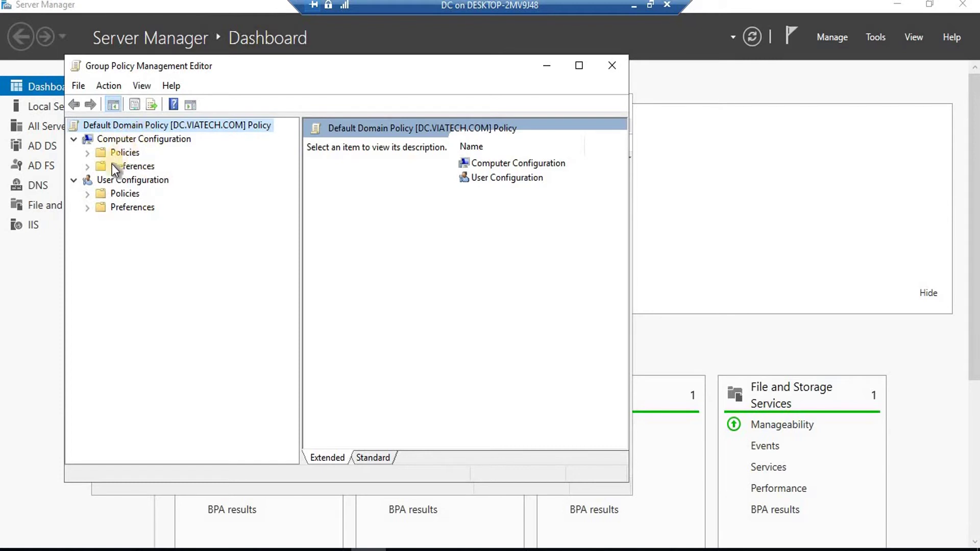
click(88, 154)
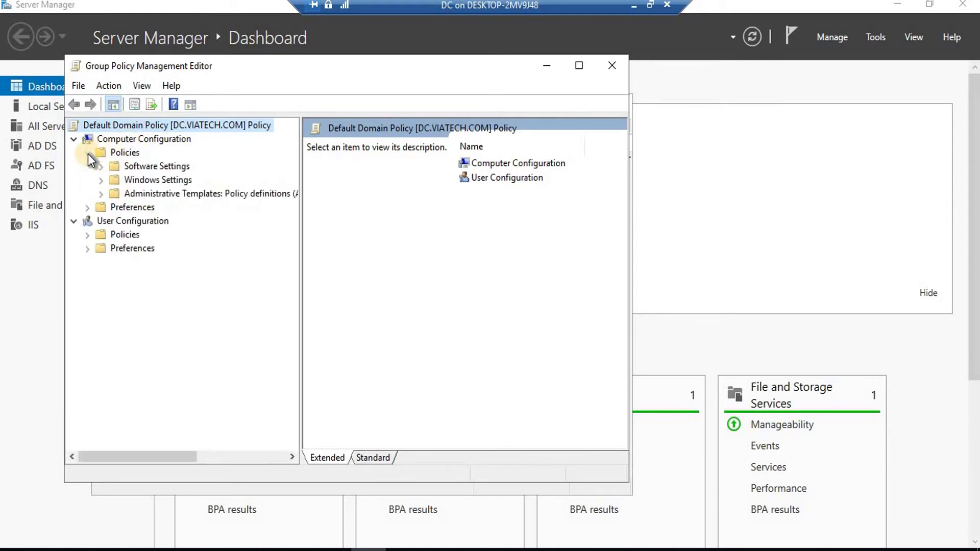
click(102, 194)
click(114, 291)
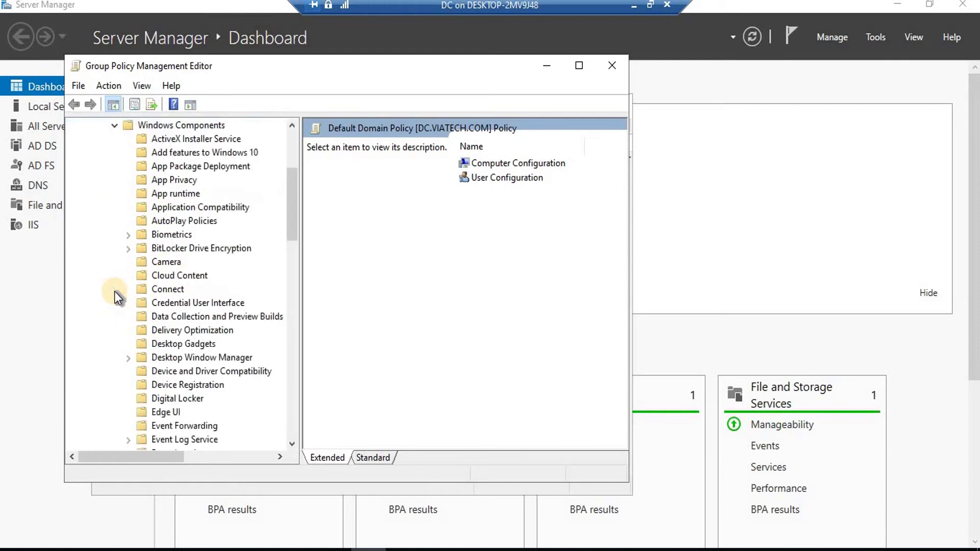
click(182, 248)
click(128, 249)
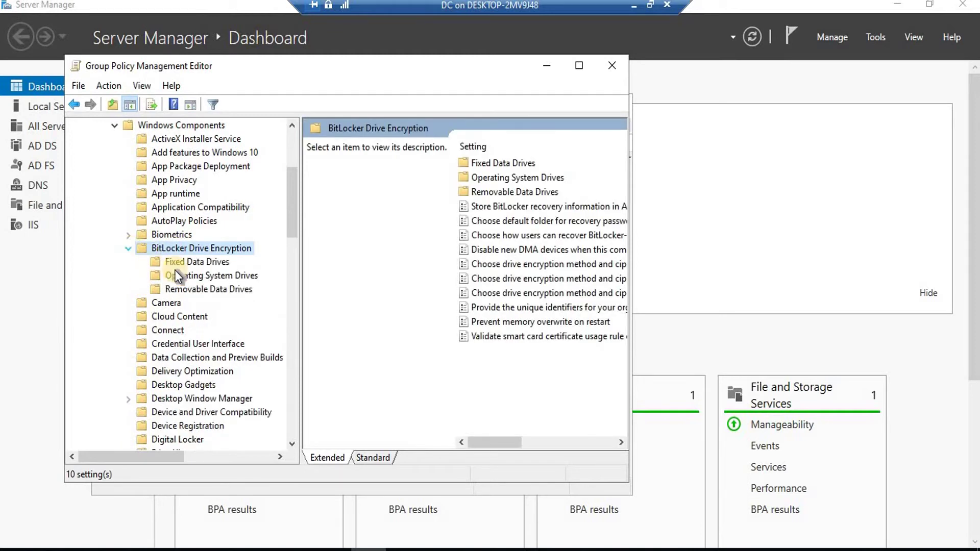
click(208, 276)
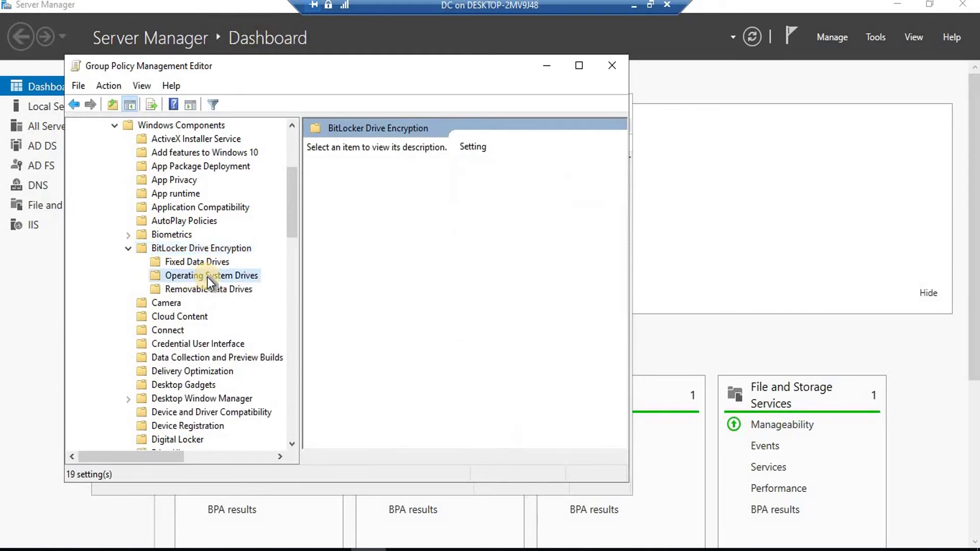
- Maximize the editor and select 'Require additional authentication at startup' to show its description
click(578, 66)
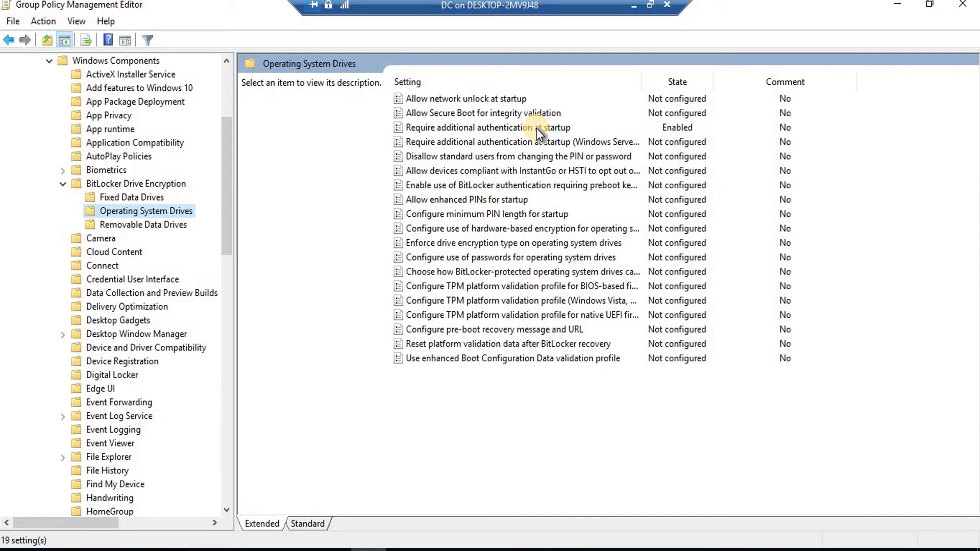
click(537, 128)
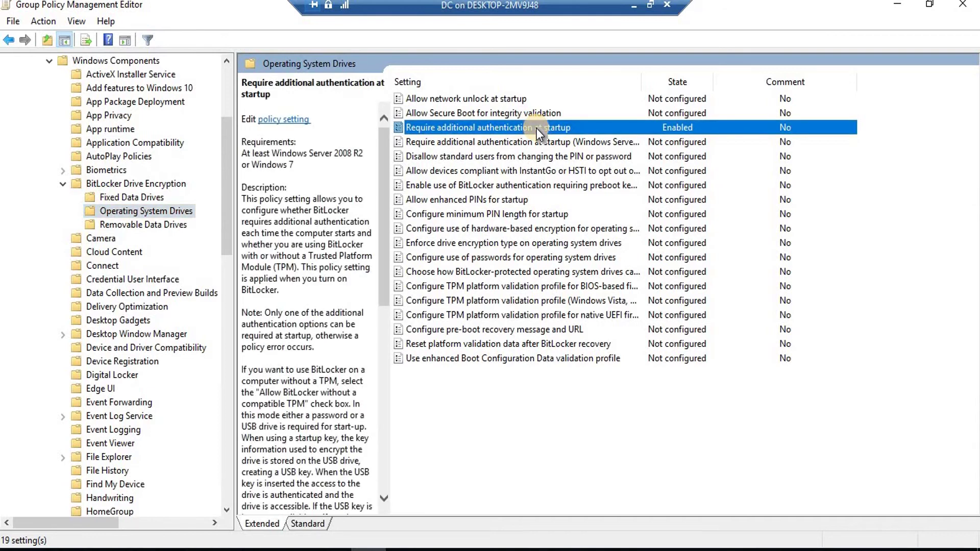
- Confirm 'Require additional authentication at startup' stays Enabled with 'Allow BitLocker without a compatible TPM' ticked
double_click(685, 126)
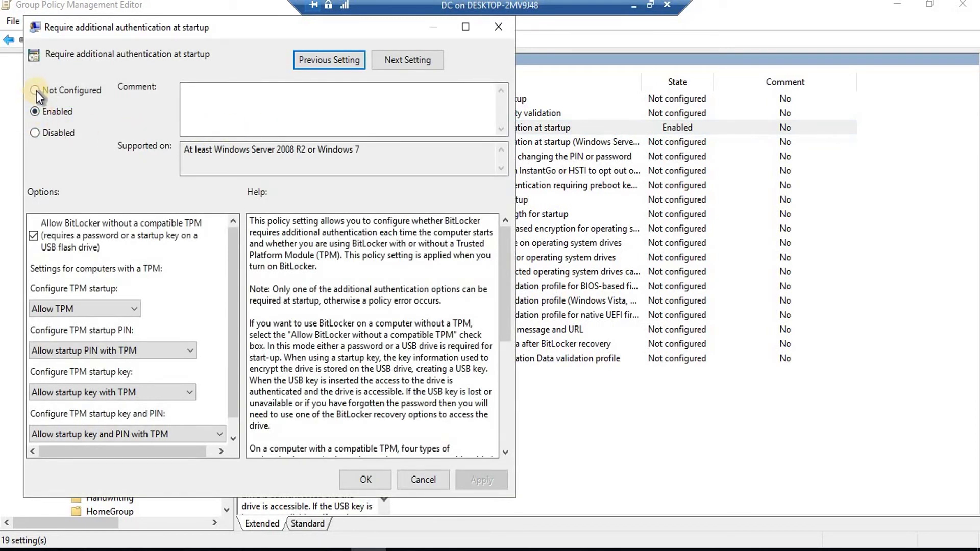
click(36, 91)
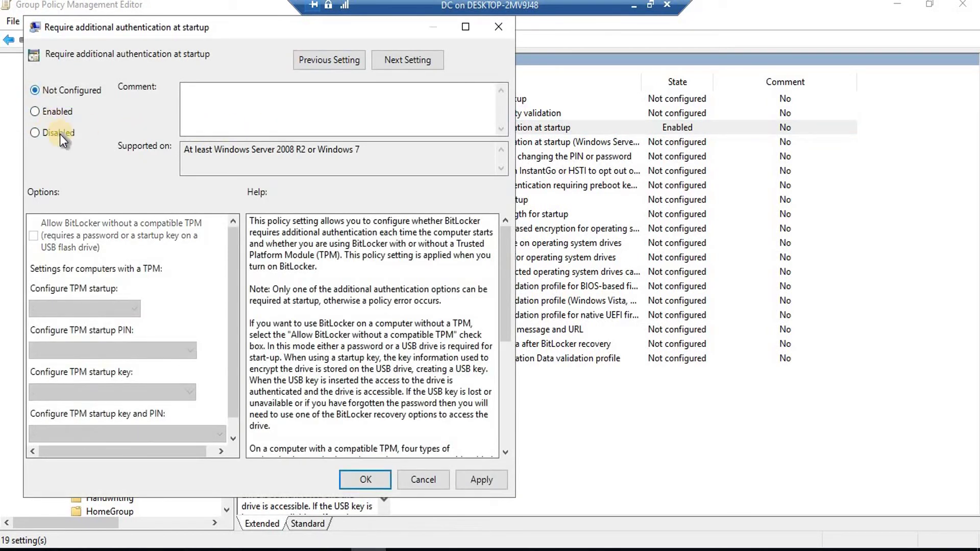
click(35, 112)
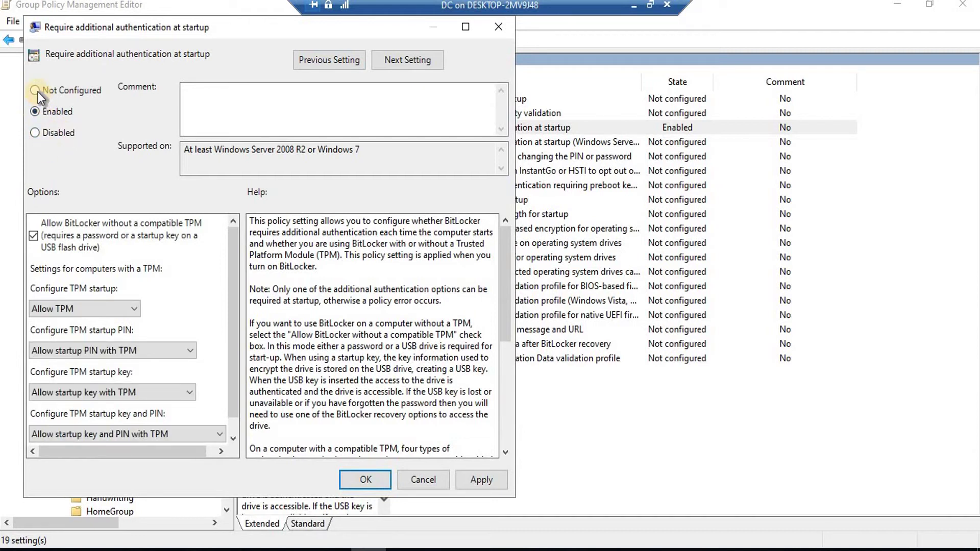
click(38, 91)
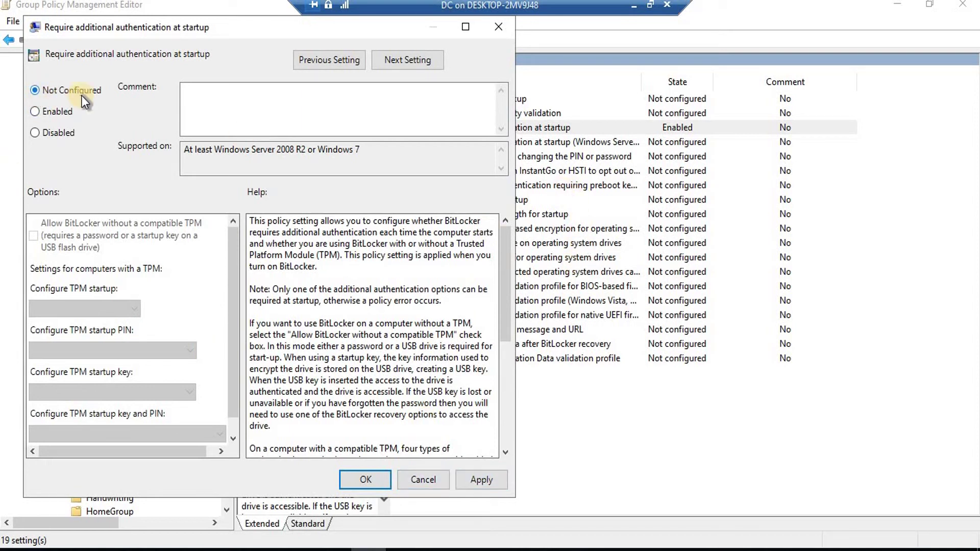
click(36, 112)
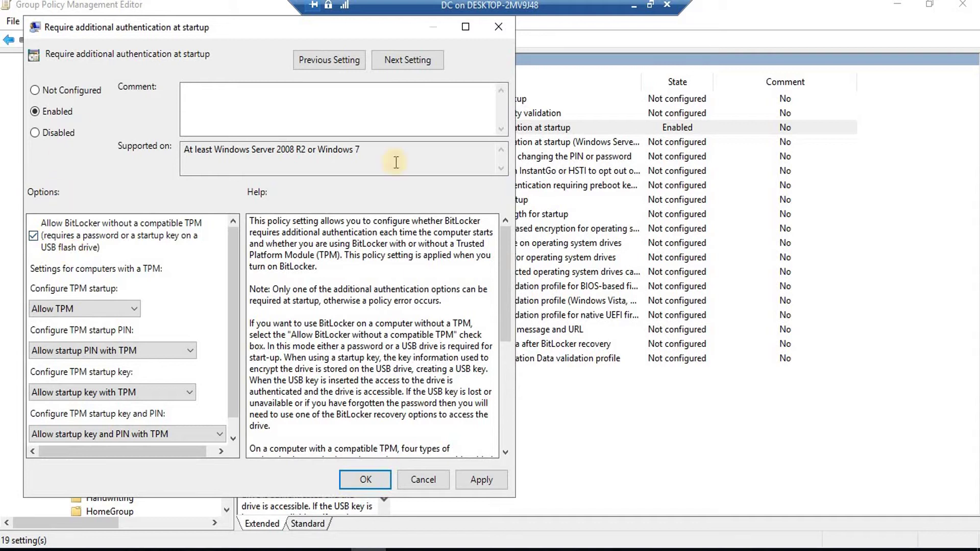
- Cancel the policy dialog unchanged and close the Group Policy Management Editor and console
click(421, 480)
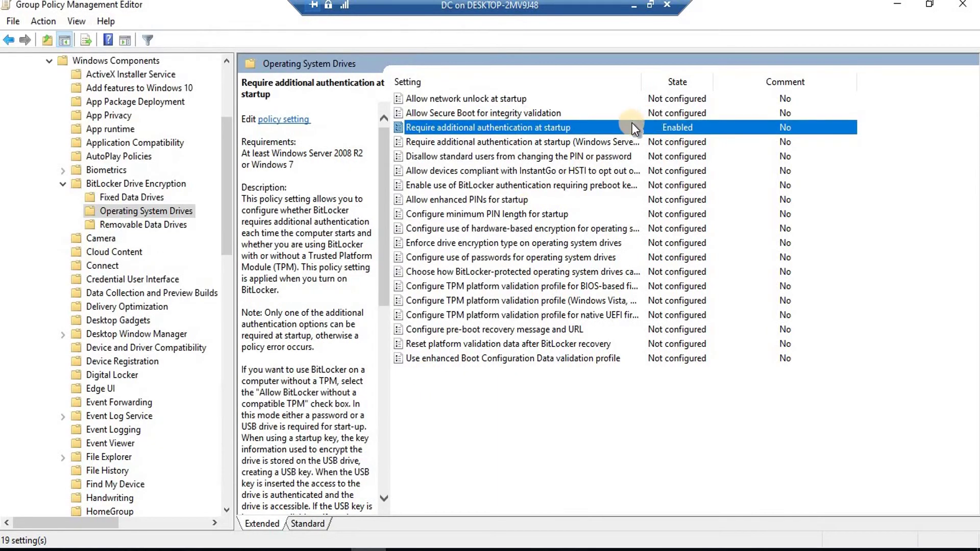
click(963, 5)
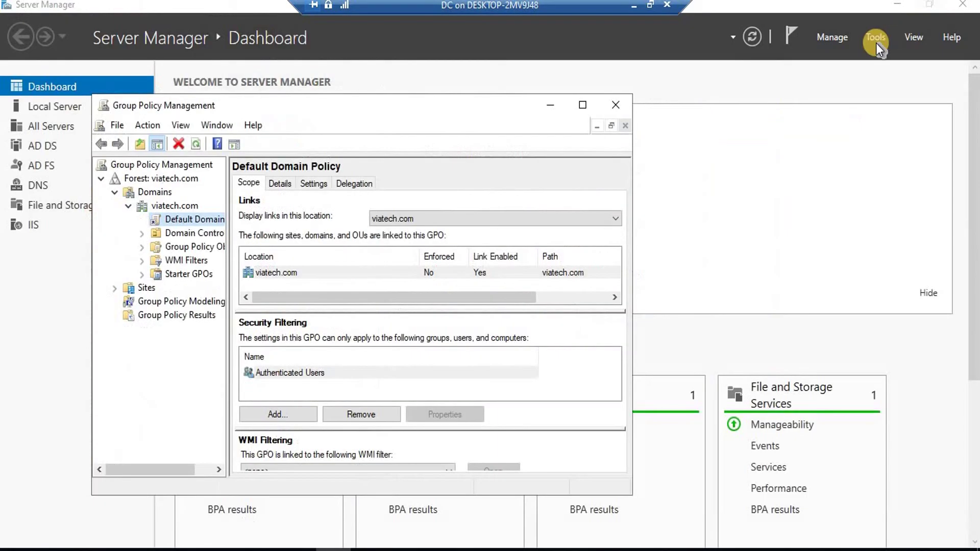
click(618, 108)
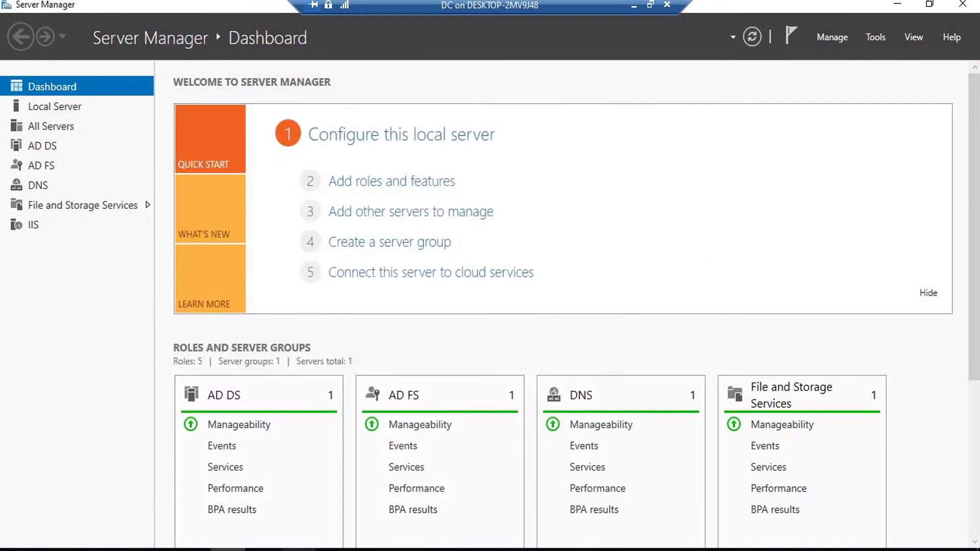
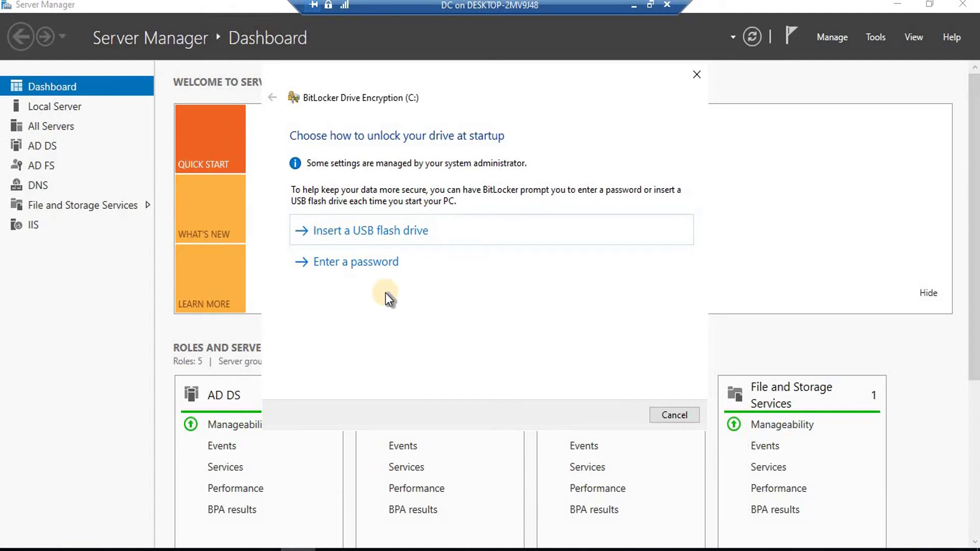
- Choose password unlocking for C: and enter the startup password in both fields
click(356, 261)
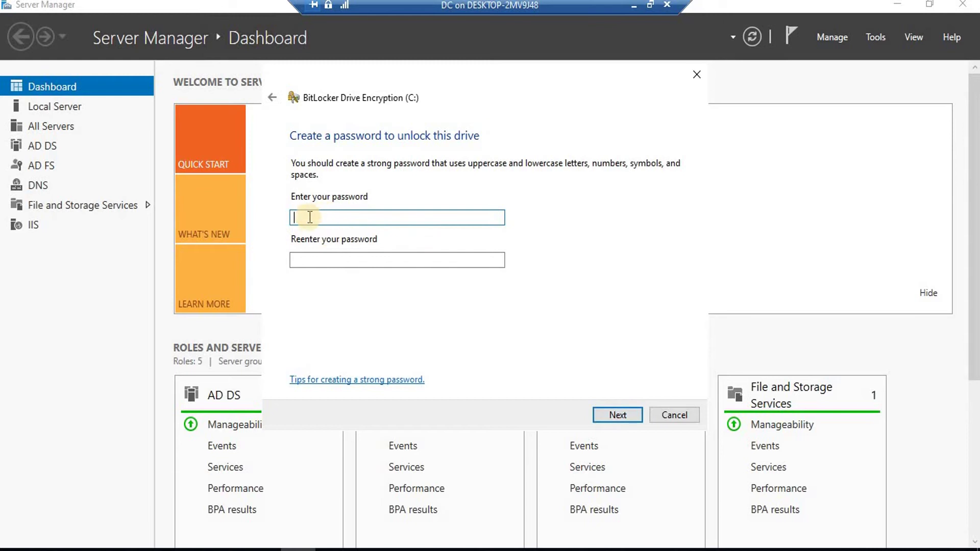
key(Tab)
click(620, 415)
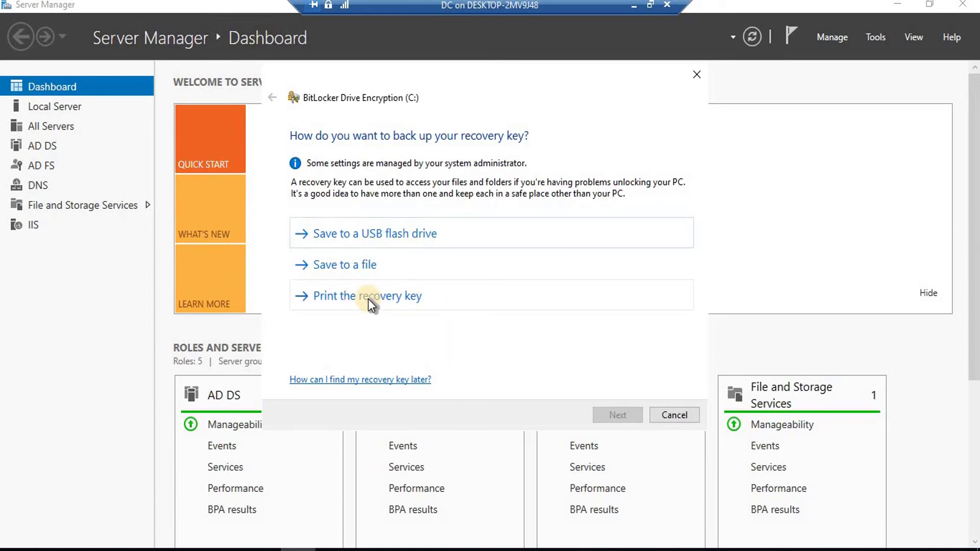
- Verify the \\member2\bitlocker path and save the recovery key there as a text file
click(362, 266)
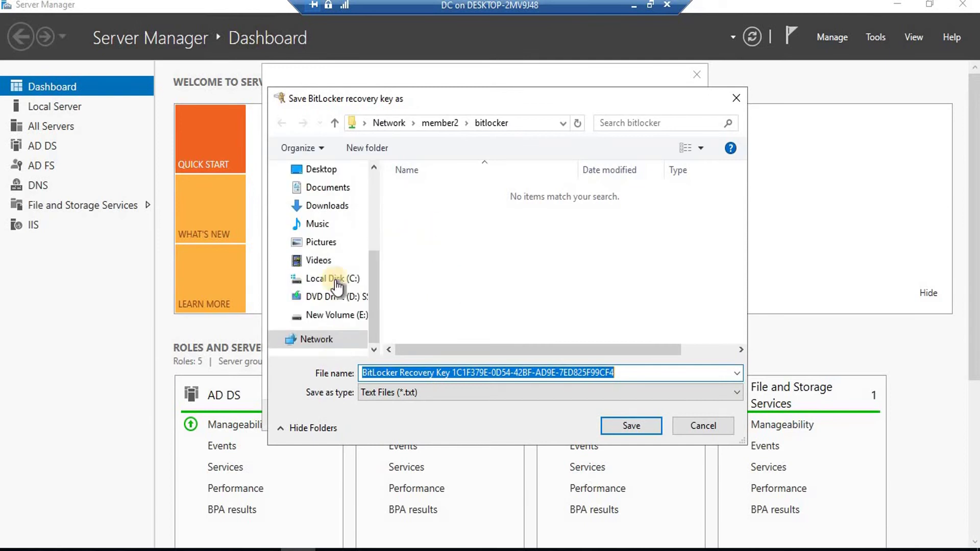
click(523, 121)
click(494, 124)
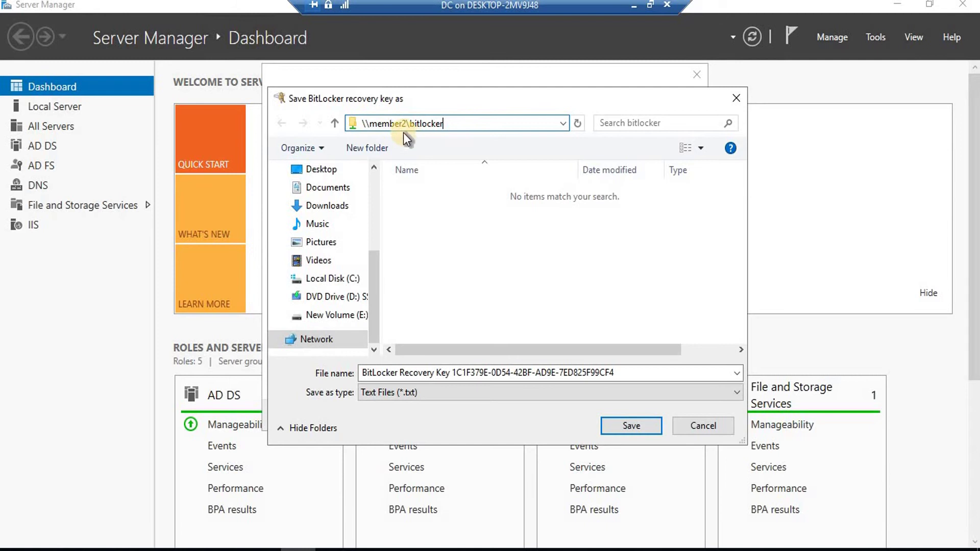
drag(407, 124, 371, 126)
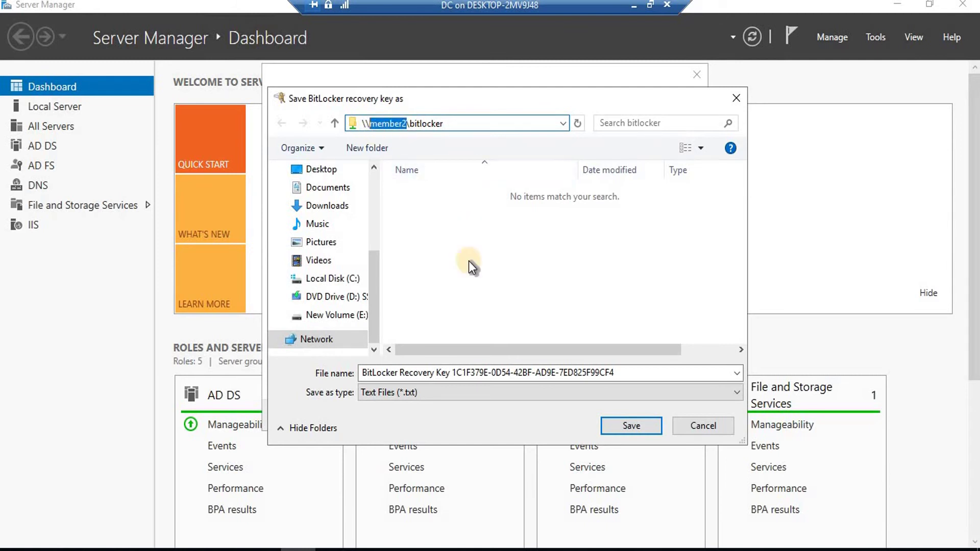
click(464, 122)
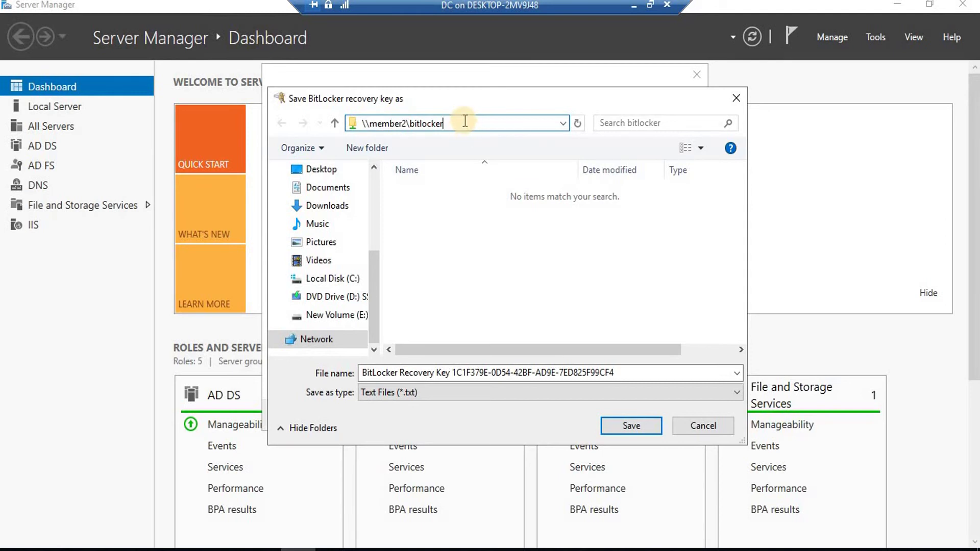
click(629, 427)
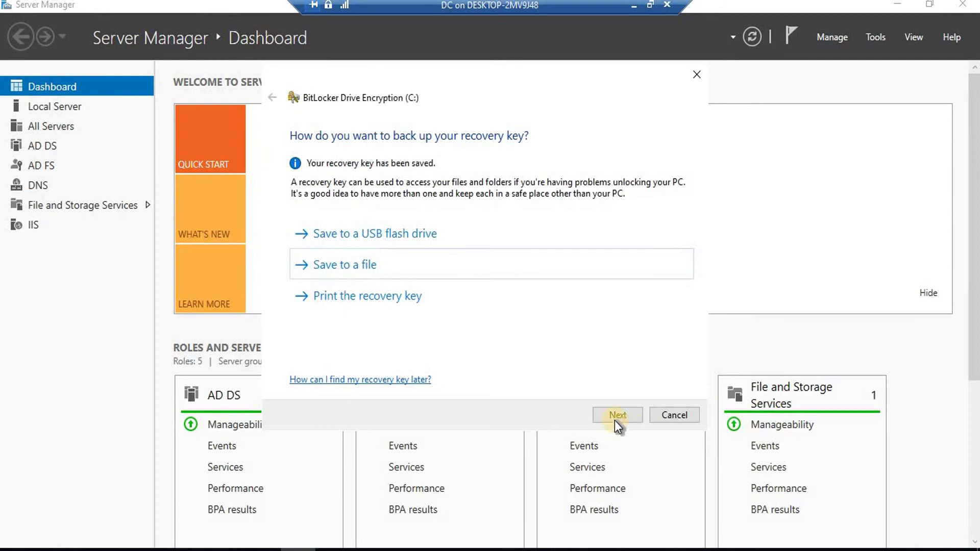
- Continue with 'Encrypt used disk space only' and 'New encryption mode' kept as chosen
click(618, 415)
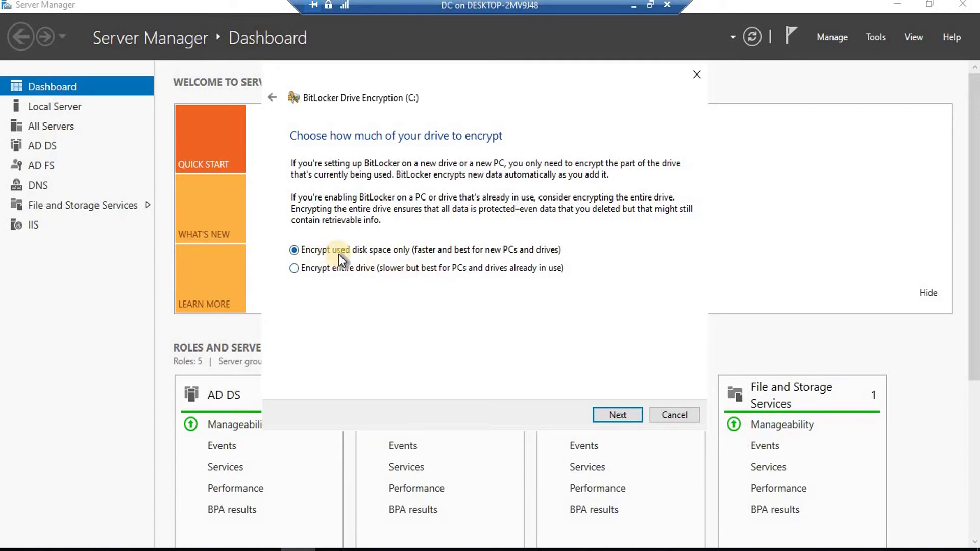
click(620, 415)
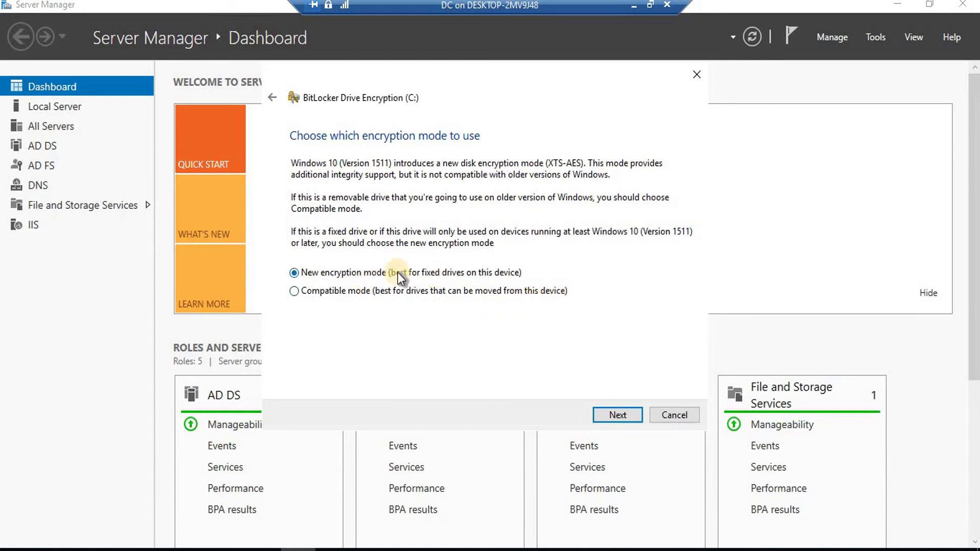
click(619, 415)
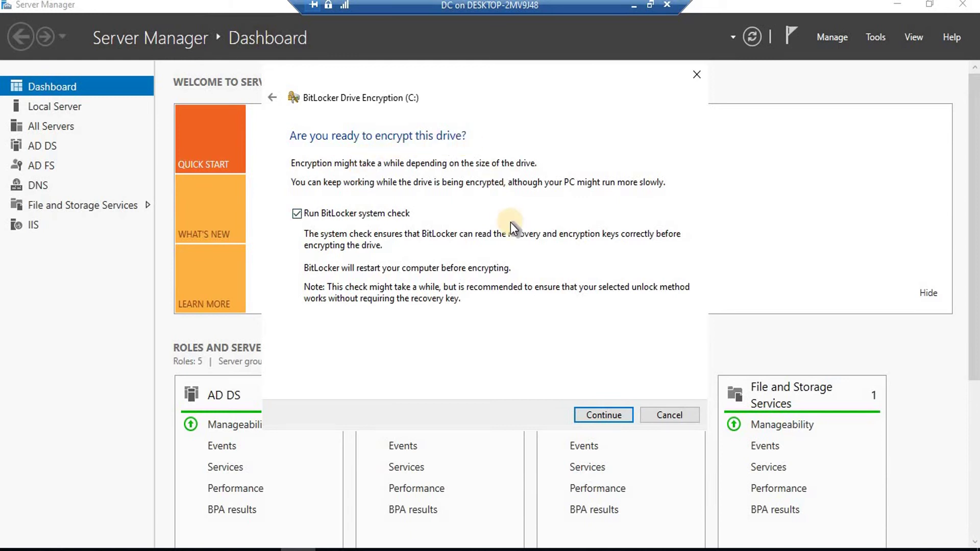
- Start encrypting C: with 'Run BitLocker system check' left ticked
click(609, 416)
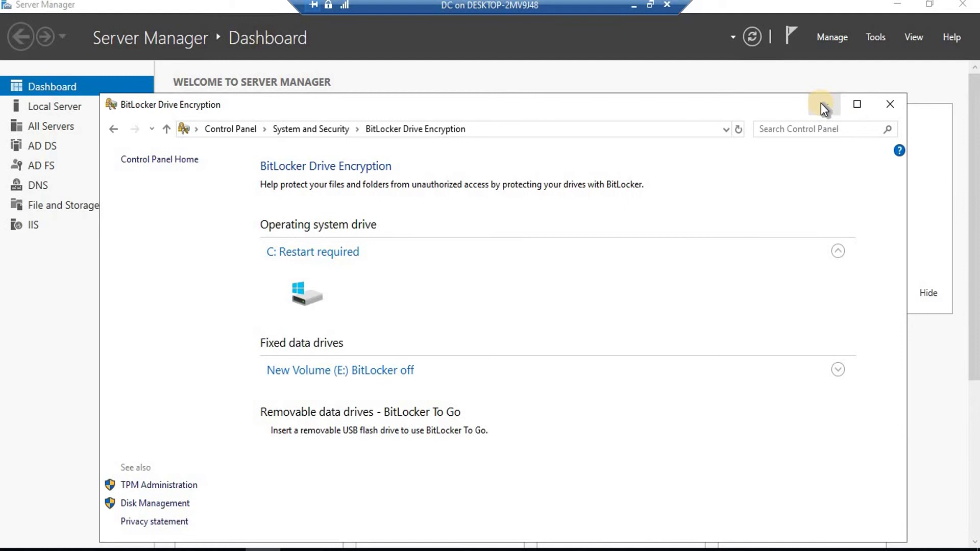
- Run 'shutdown -r -t 0' from the Run dialog's history to restart the server immediately
key(super+r)
text(shut)
key(Down)
key(Down)
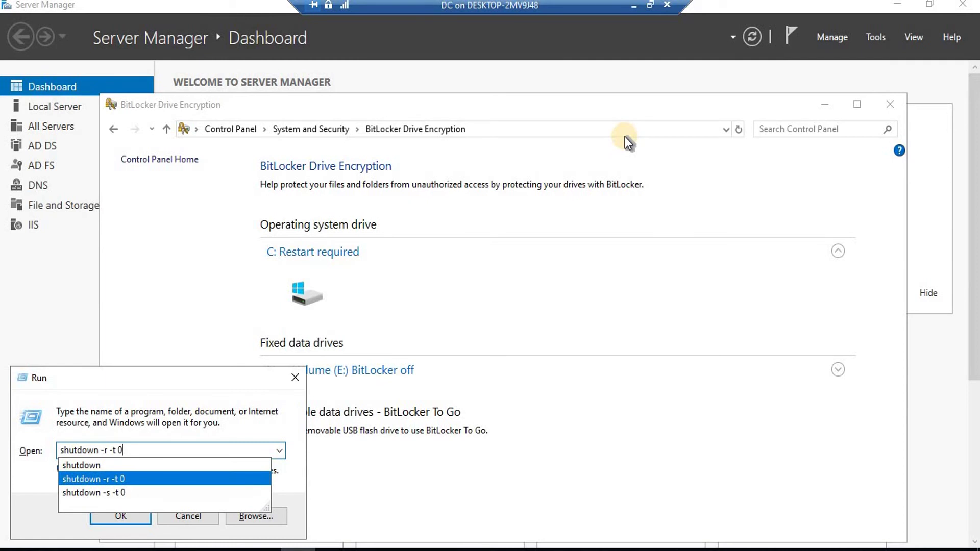
key(Return)
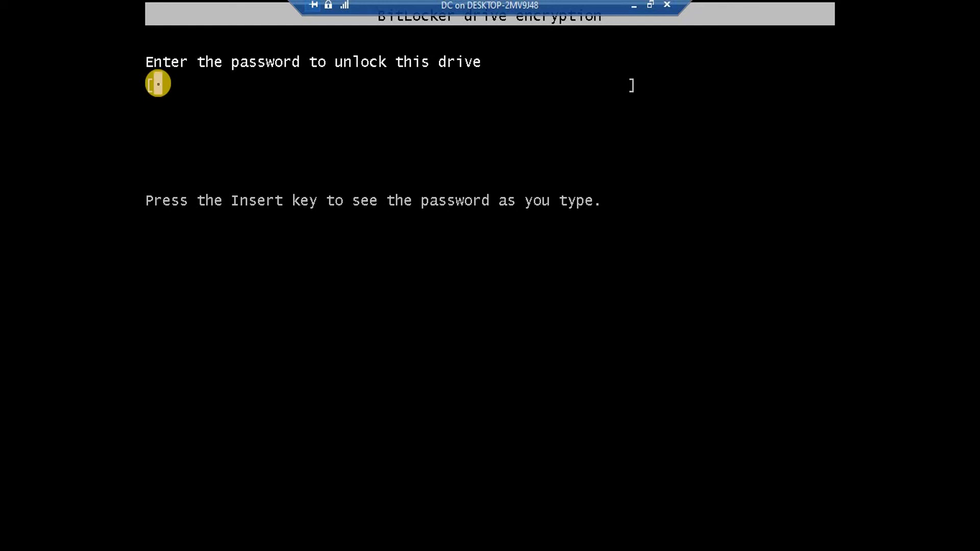
- Enter the BitLocker startup password at the pre-boot screen to unlock C:
text(********)
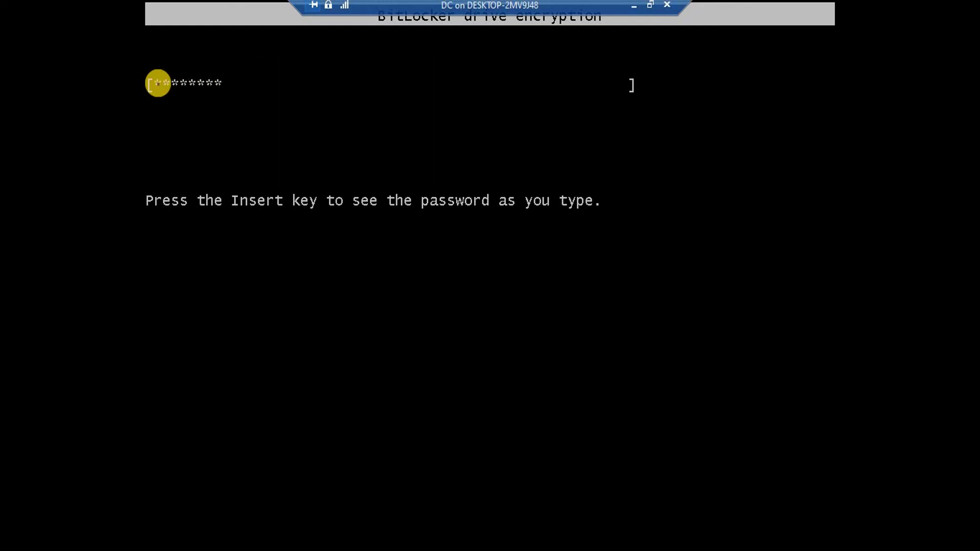
key(Return)
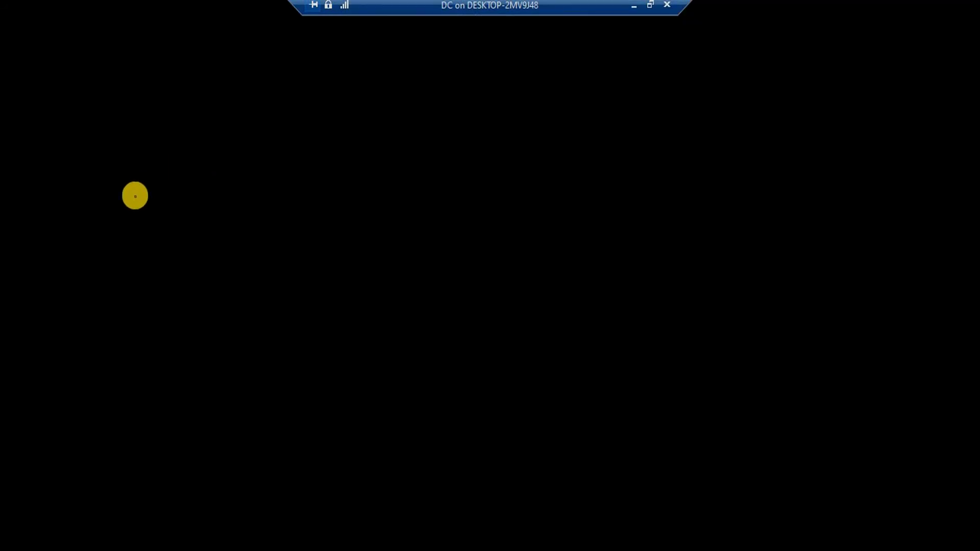
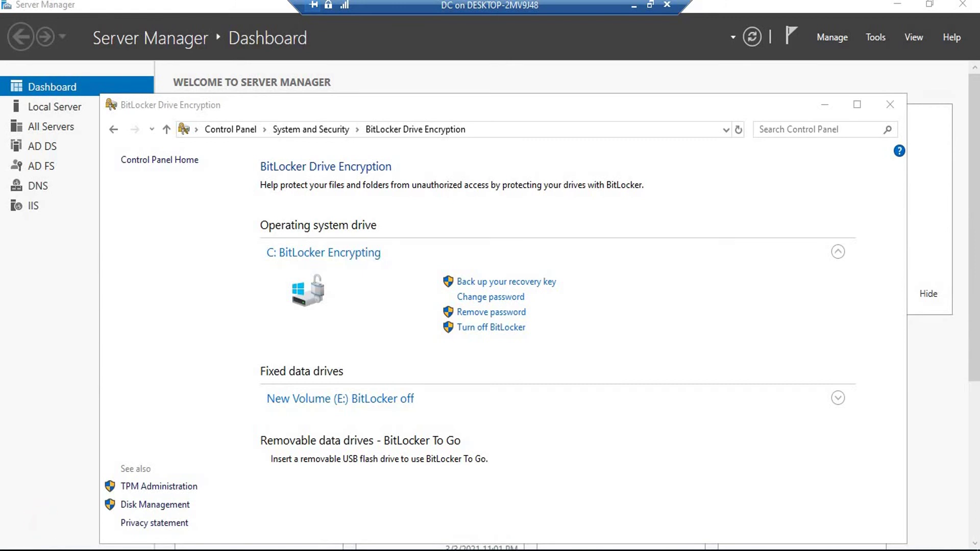
- Launch Windows PowerShell from the Windows Start menu
click(17, 550)
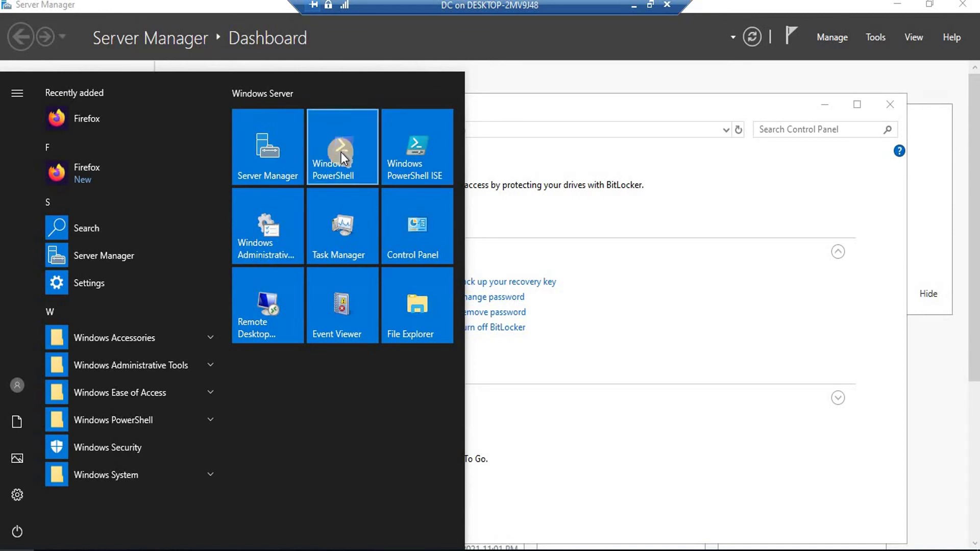
click(684, 151)
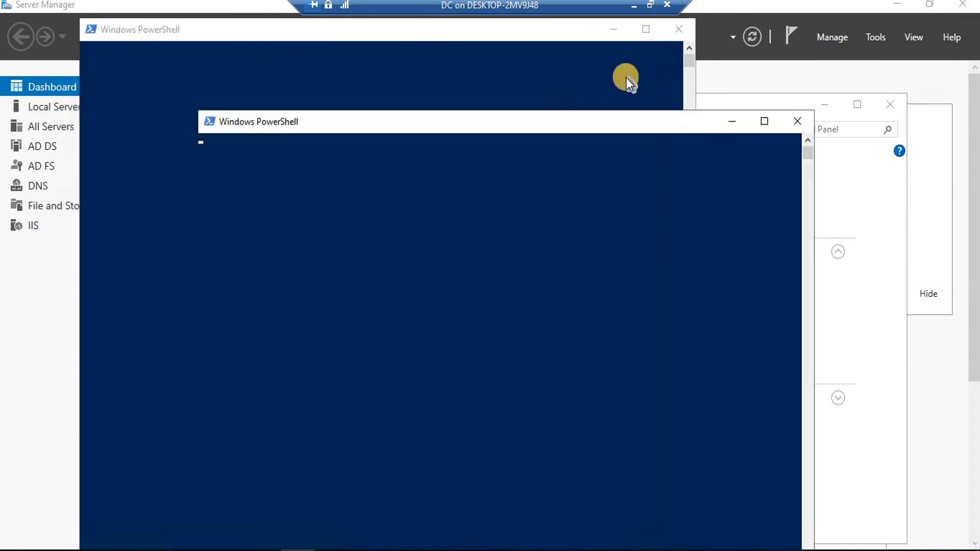
- Close the extra PowerShell window and move the Administrator console right, beside the BitLocker window
click(803, 124)
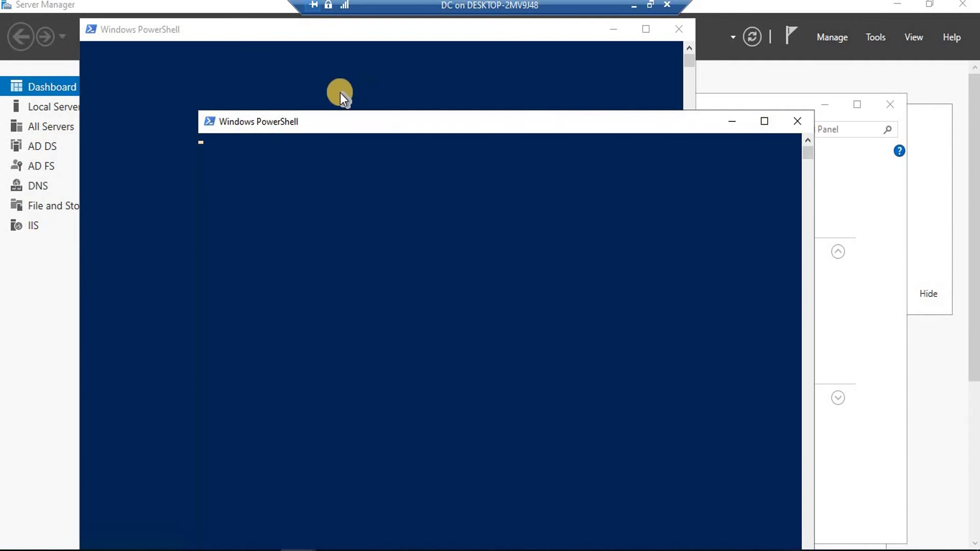
click(232, 79)
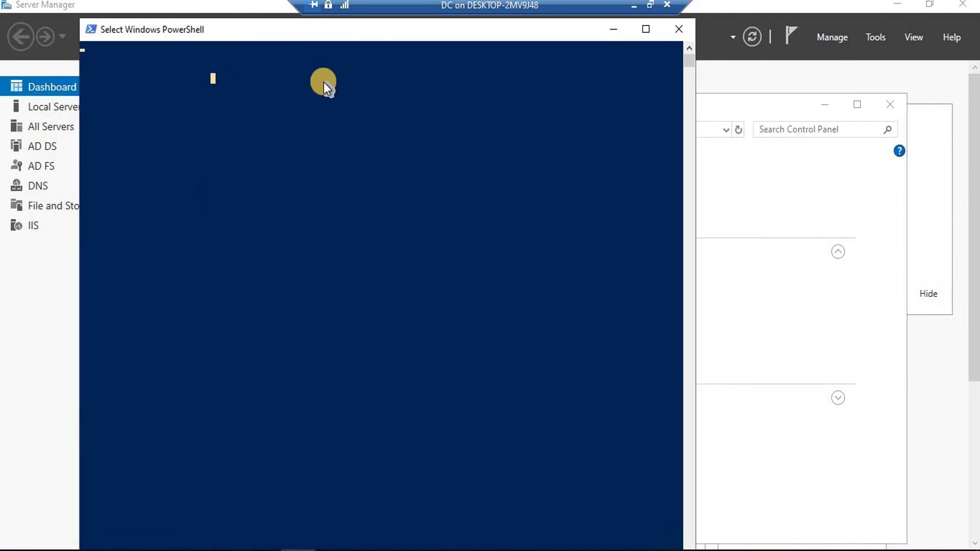
key(Escape)
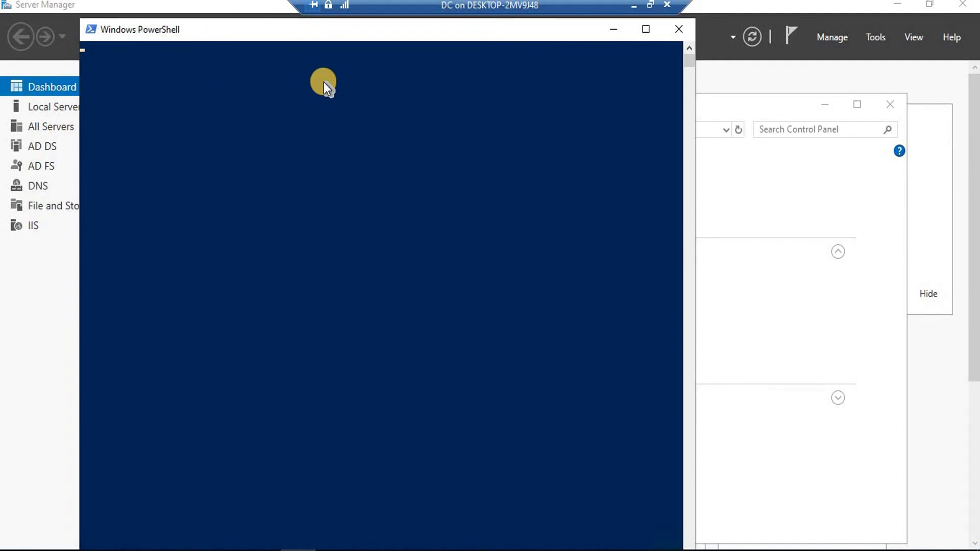
drag(195, 32, 325, 66)
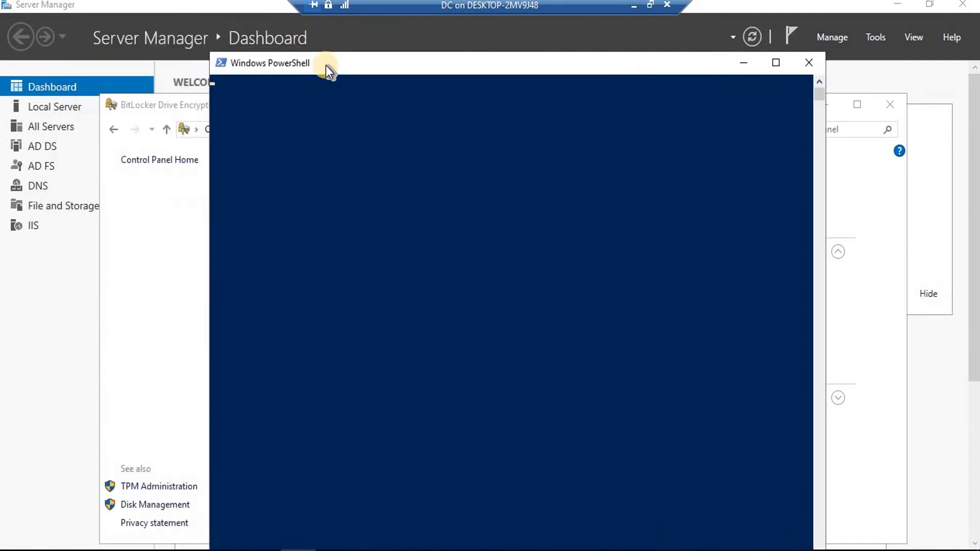
click(242, 91)
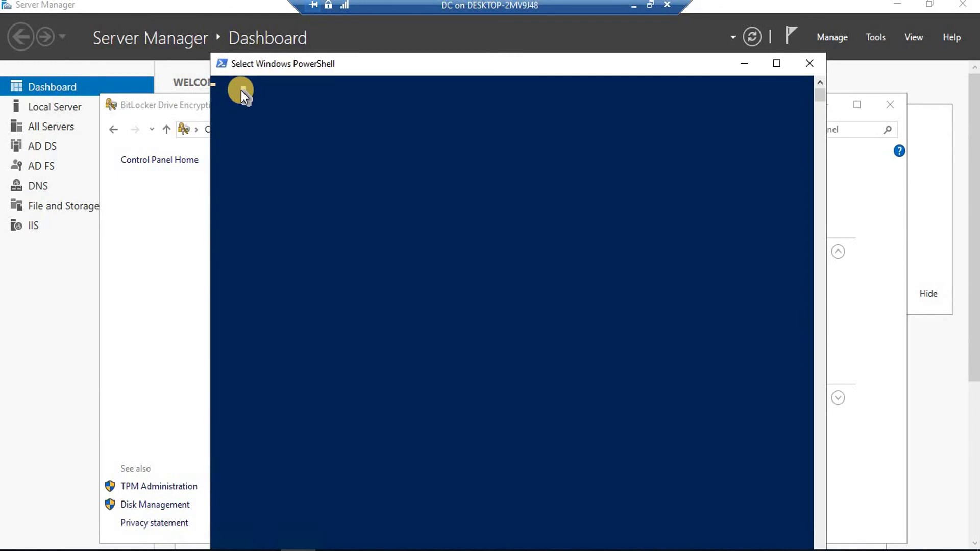
key(Escape)
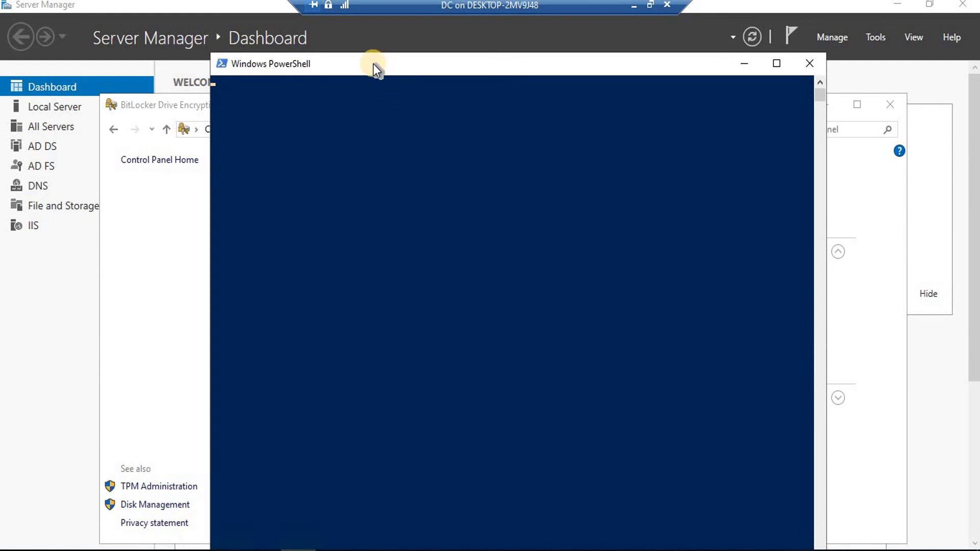
drag(373, 64, 582, 80)
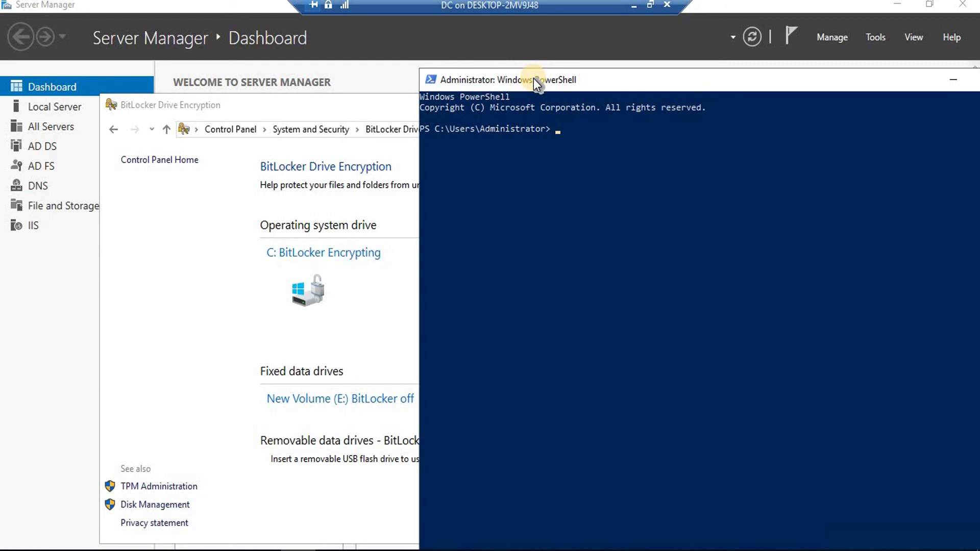
- Run get-bitlockervolume -mount c: to show C: EncryptionInProgress at 68 percent
drag(535, 80, 546, 79)
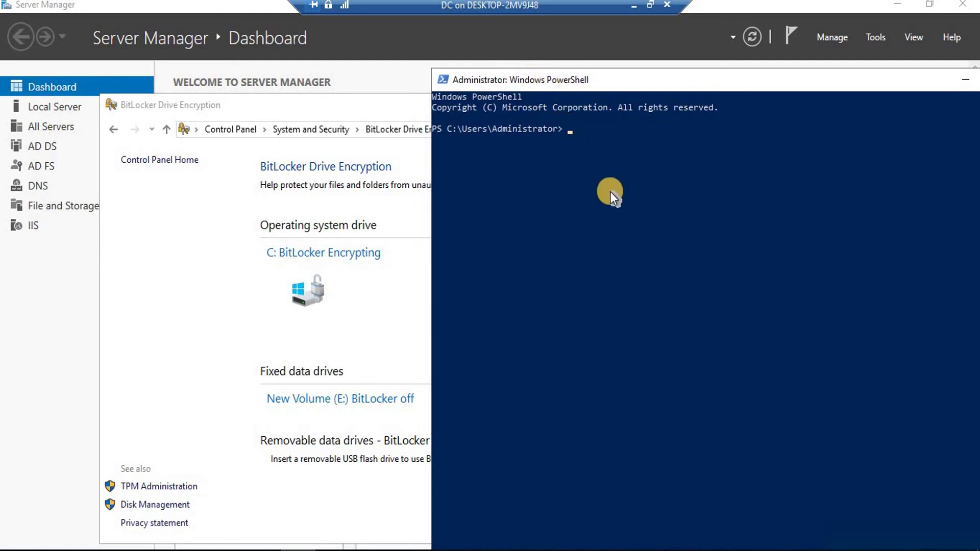
text(get-)
text(butkicjer)
key(BackSpace)
key(BackSpace)
key(BackSpace)
key(BackSpace)
key(BackSpace)
key(BackSpace)
key(BackSpace)
key(BackSpace)
text(itlockervolume -mount )
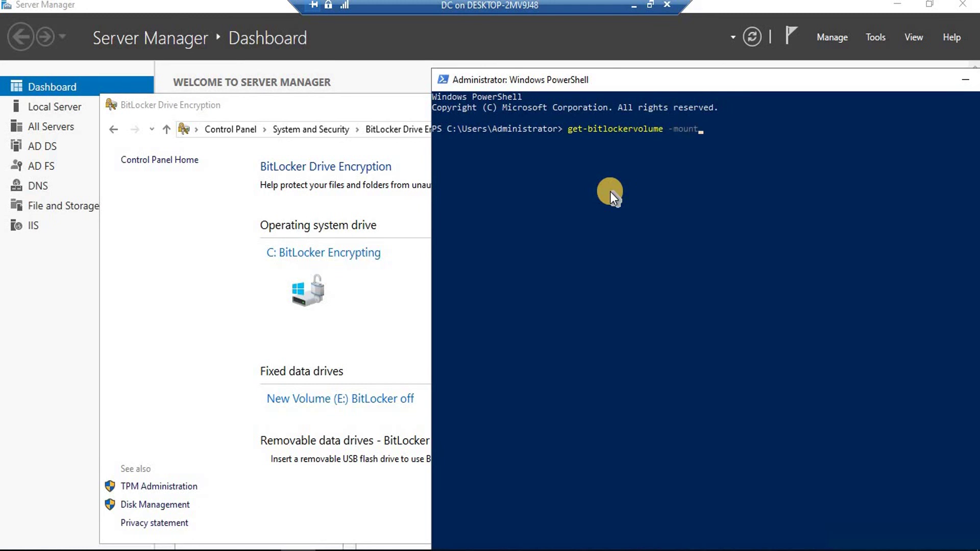
text(c:)
key(Return)
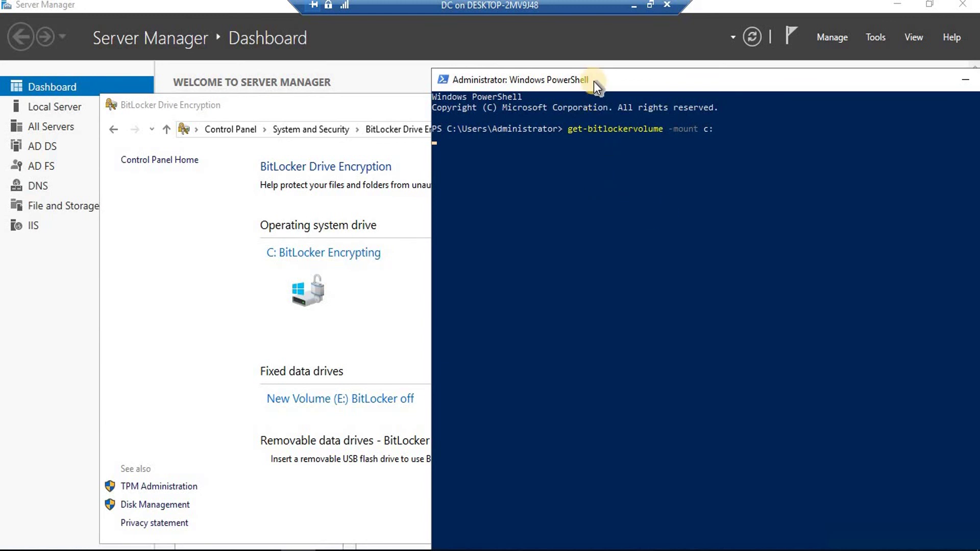
drag(600, 81, 630, 99)
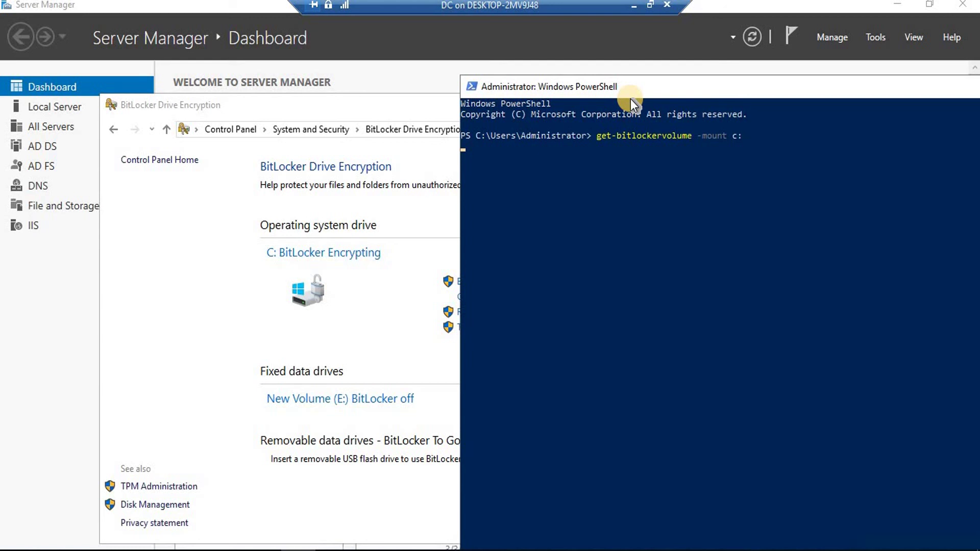
key(Return)
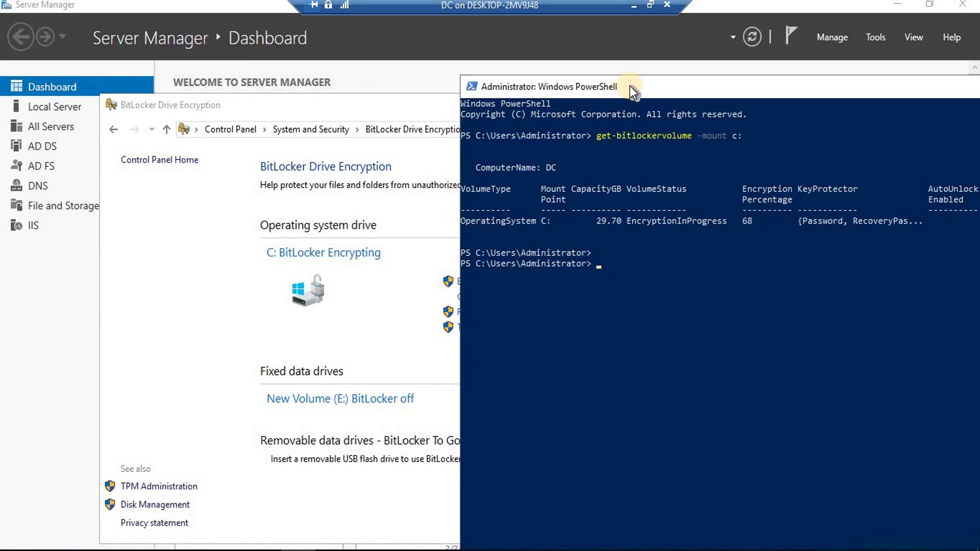
- Rerun get-bitlockervolume for C:, still 68 percent, then maximize the BitLocker Drive Encryption window
drag(630, 86, 722, 116)
drag(711, 113, 744, 159)
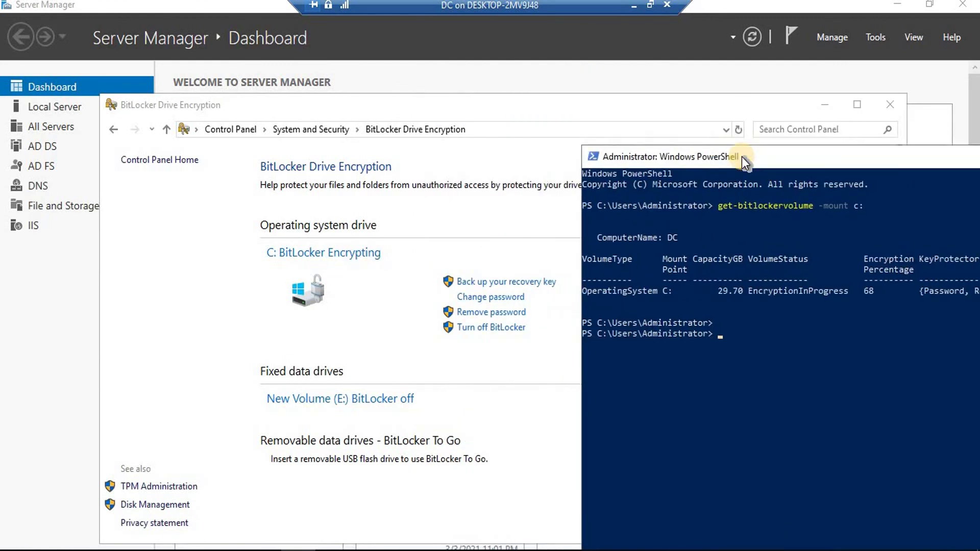
click(370, 300)
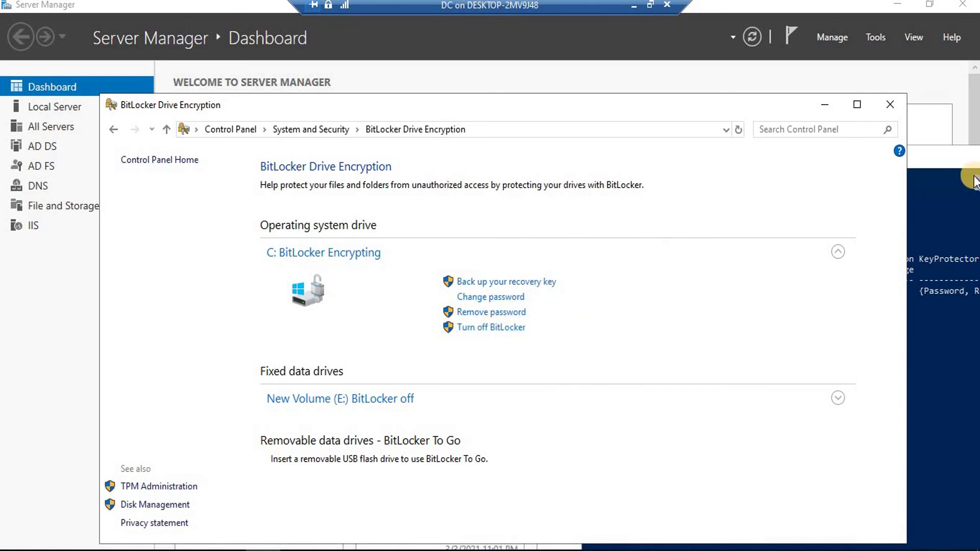
click(930, 200)
drag(778, 150, 680, 100)
key(Up)
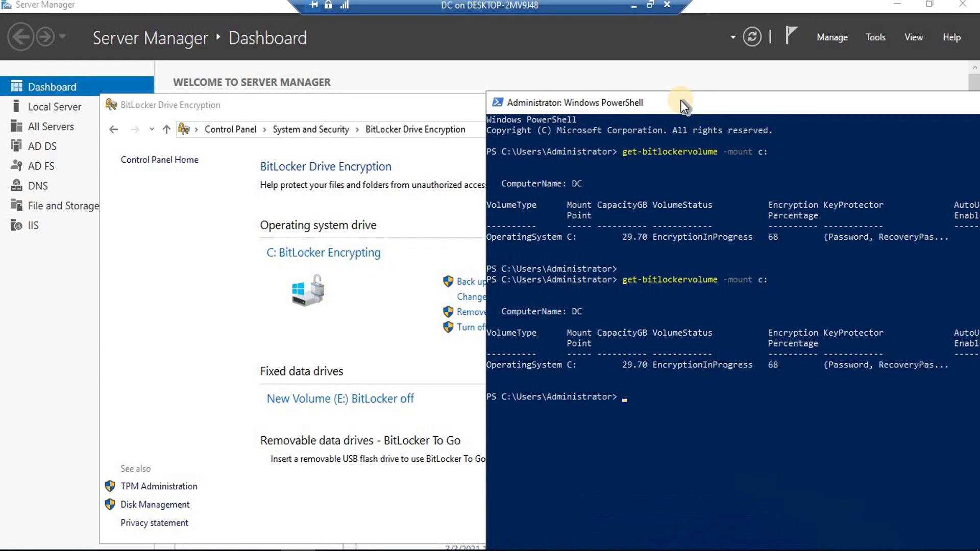
click(205, 289)
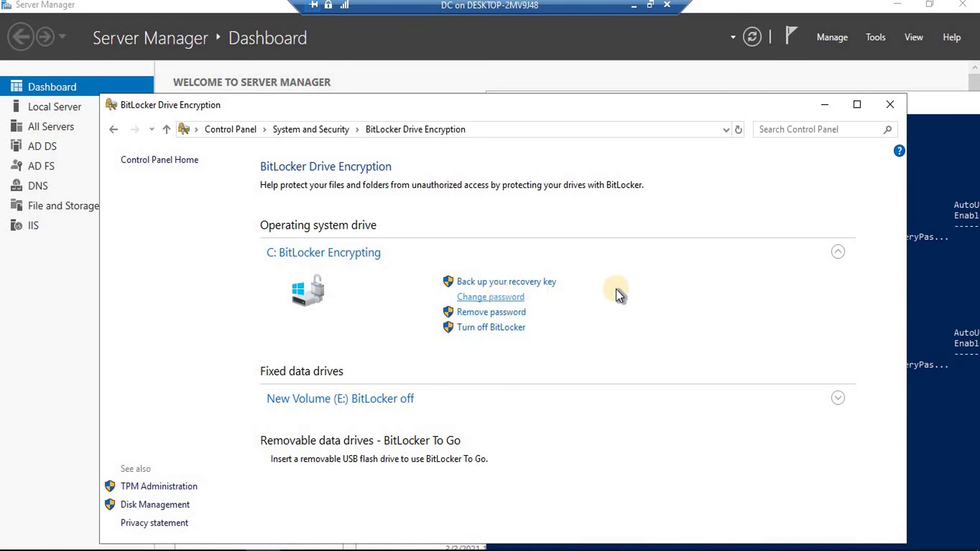
double_click(638, 104)
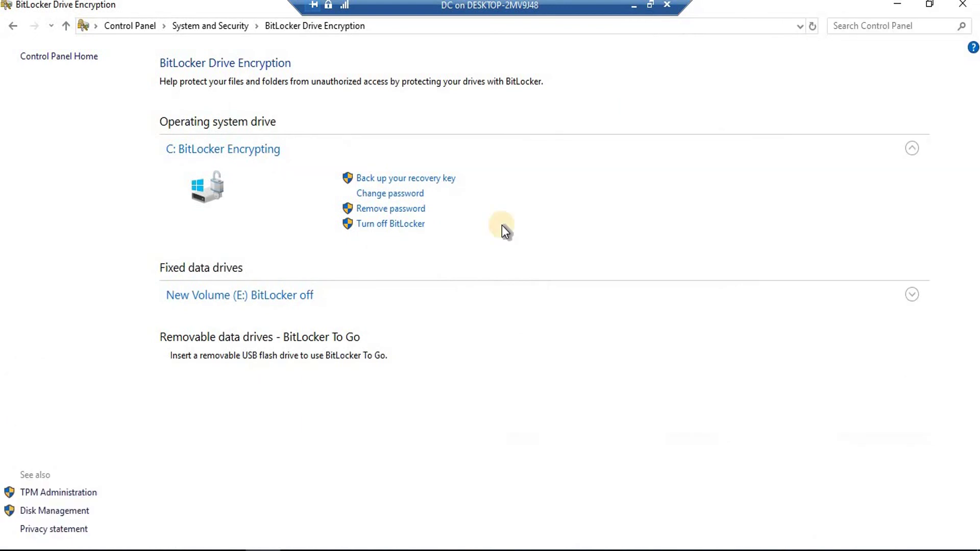